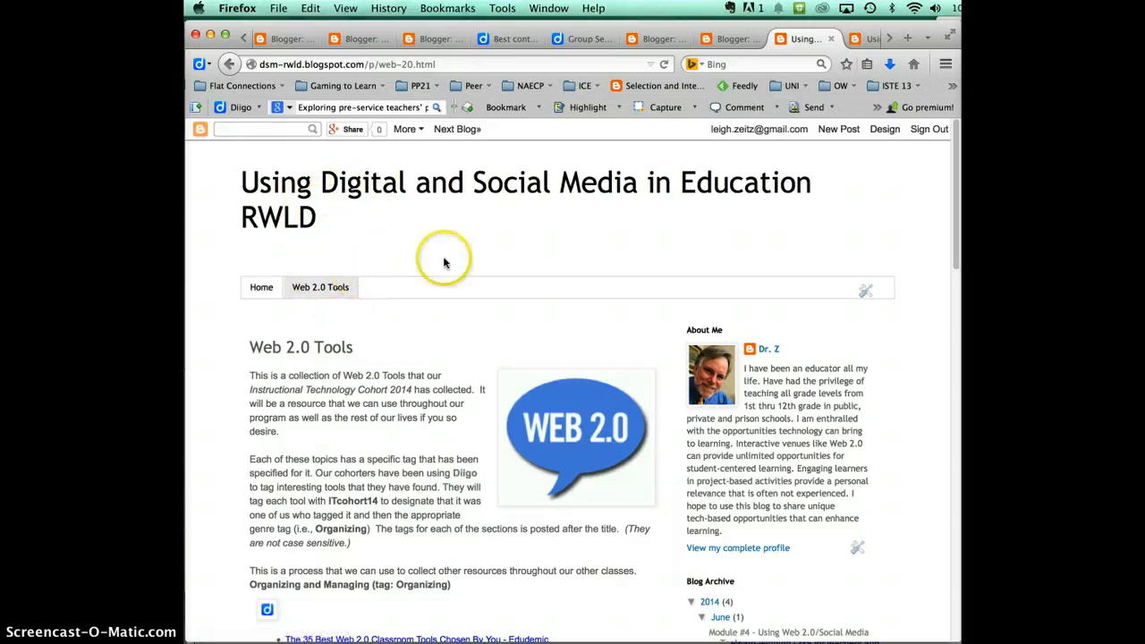
# - Review the Web 2.0 Tools page, including the ITcohort14 tagging instructions, the category tags and the linked resources under each section
pyautogui.click(955, 224)
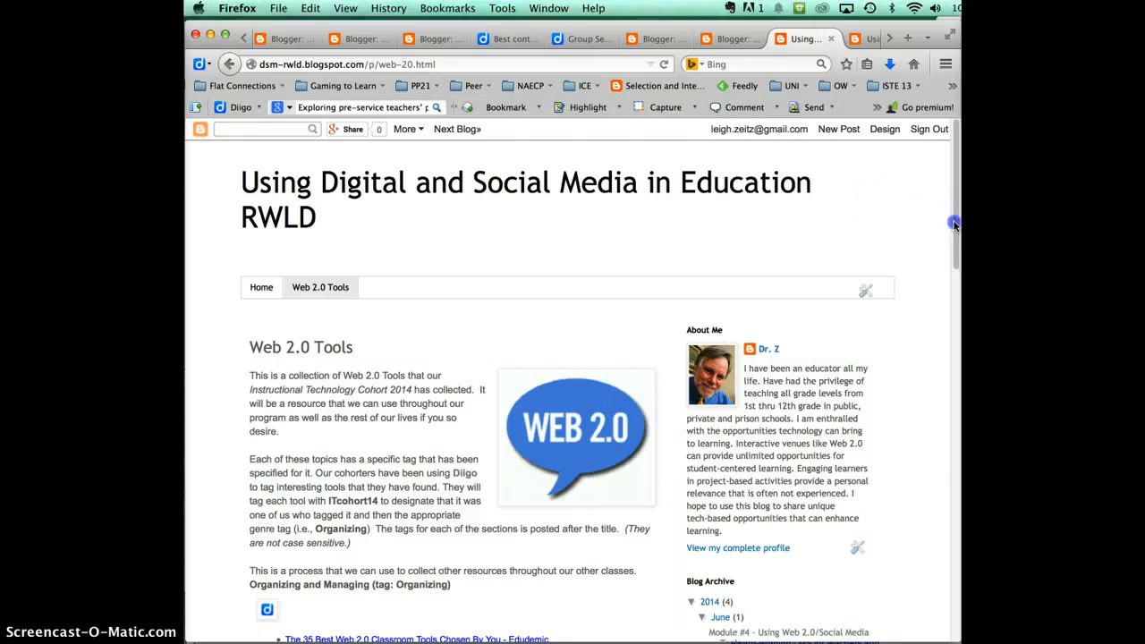
pyautogui.moveTo(960, 243); pyautogui.dragTo(957, 302)
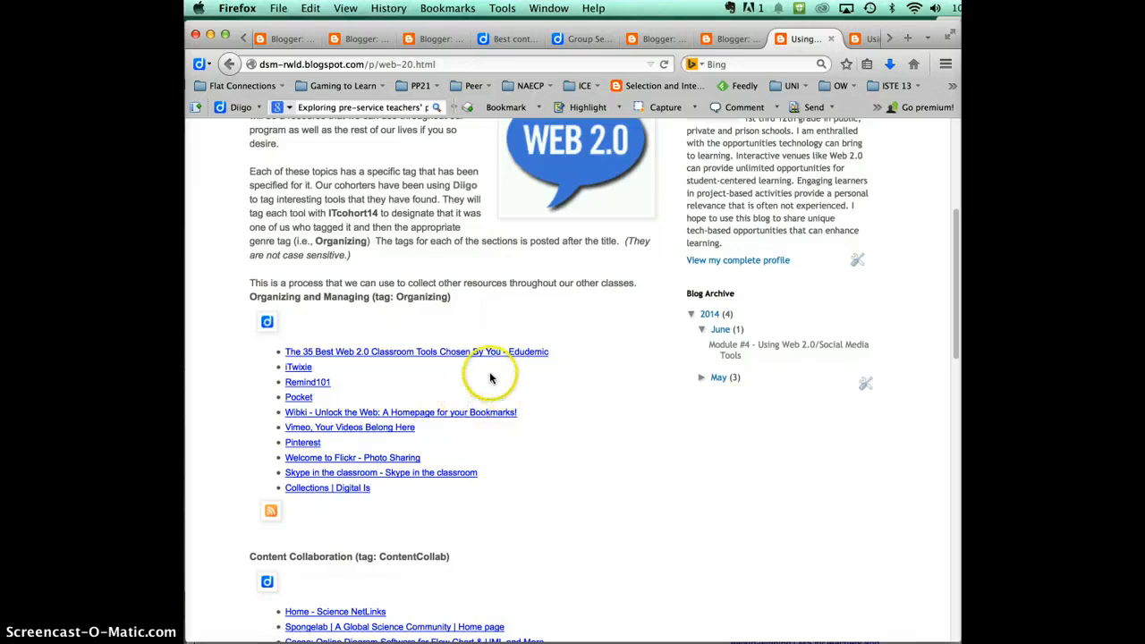
pyautogui.click(327, 213)
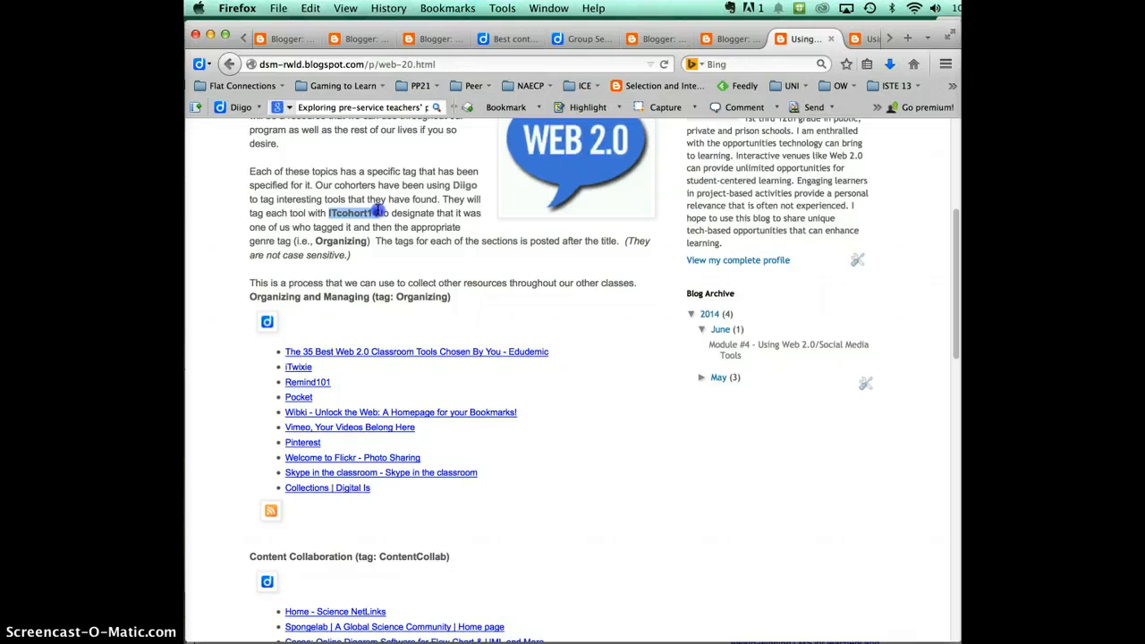
pyautogui.moveTo(377, 213); pyautogui.dragTo(378, 213)
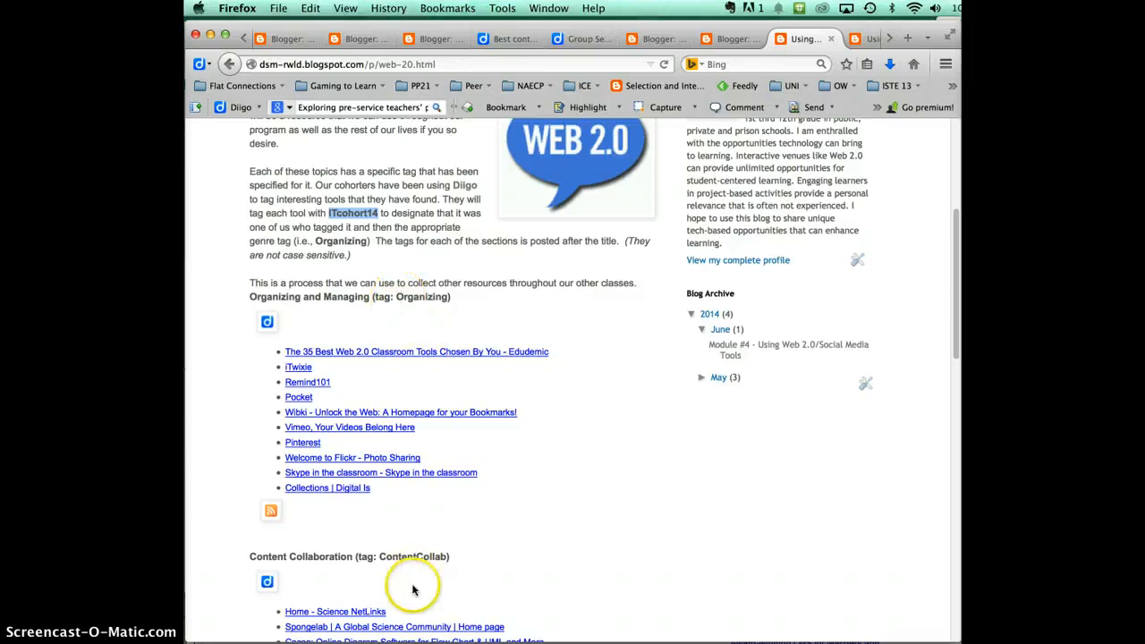
pyautogui.click(412, 556)
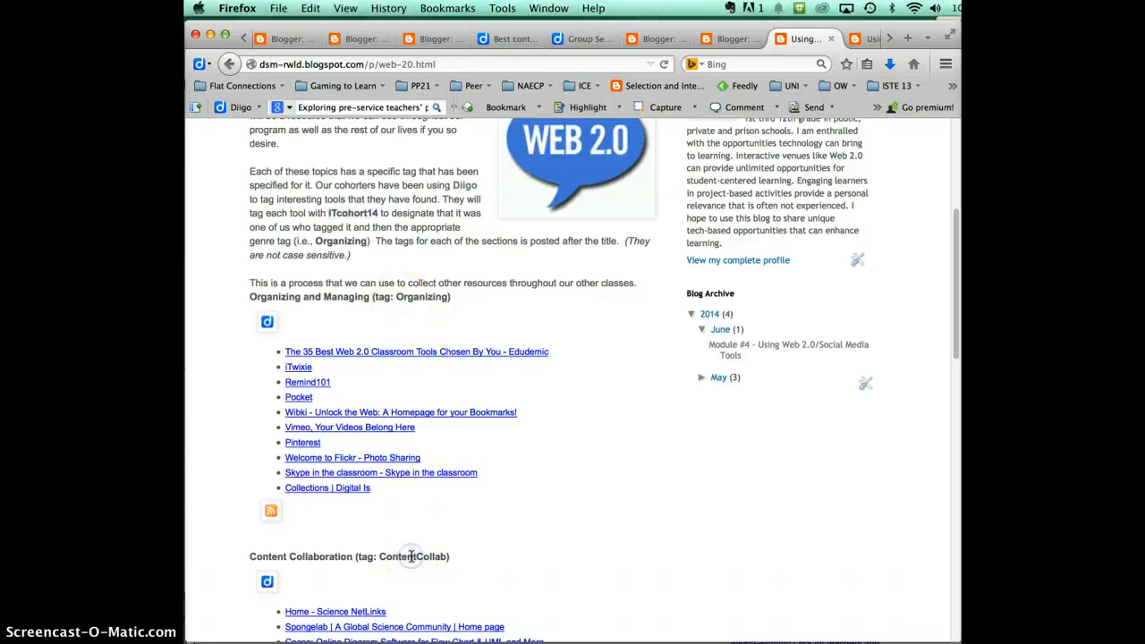
pyautogui.click(413, 556)
pyautogui.moveTo(955, 258); pyautogui.dragTo(945, 205)
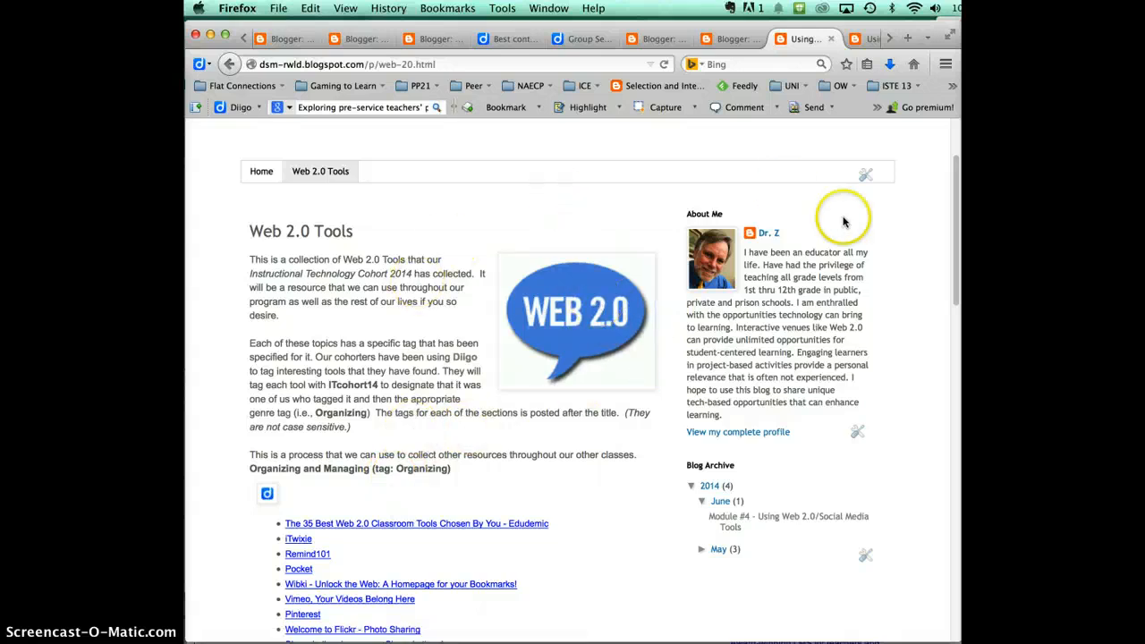
pyautogui.moveTo(957, 199); pyautogui.dragTo(957, 409)
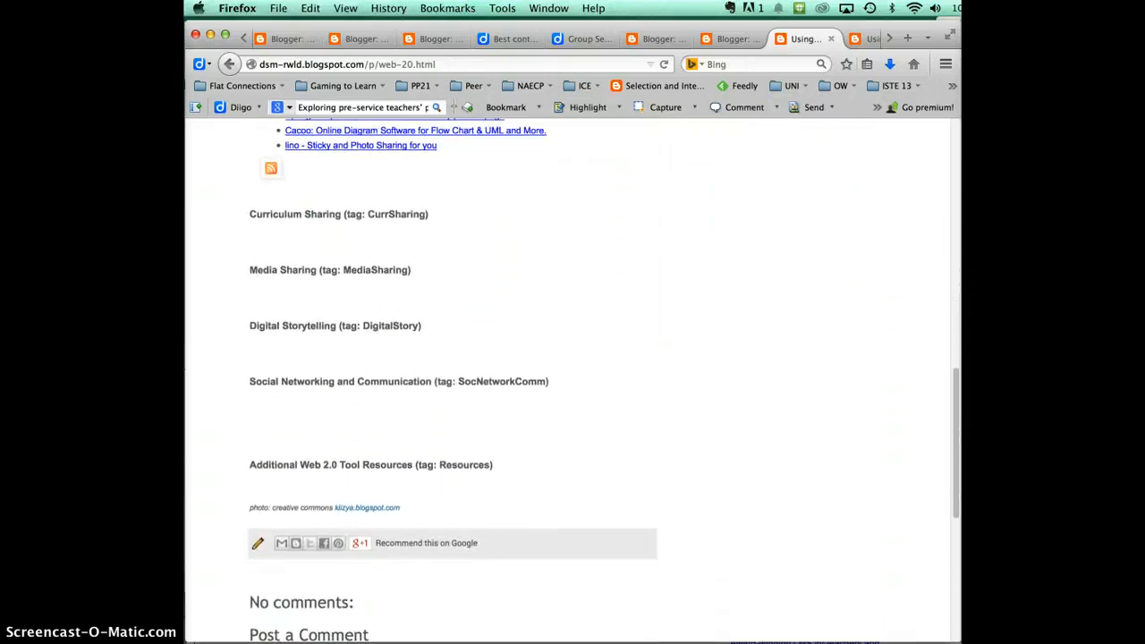
# - Open the Web 2.0 Tools page for editing, check its Compose view and return to its HTML source
pyautogui.click(258, 546)
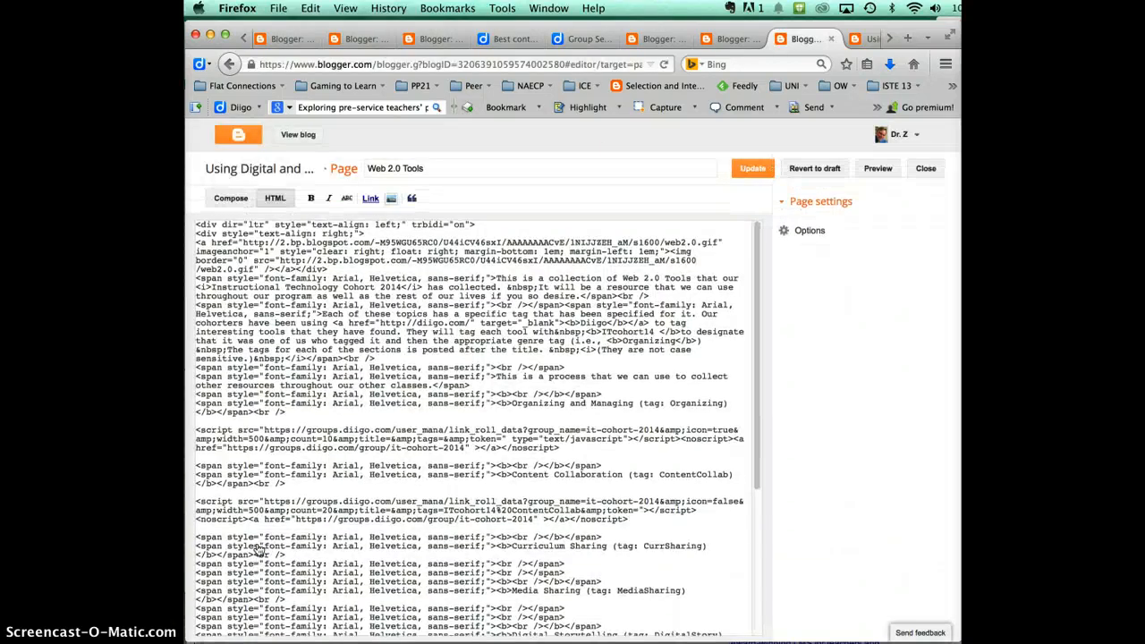
pyautogui.click(231, 198)
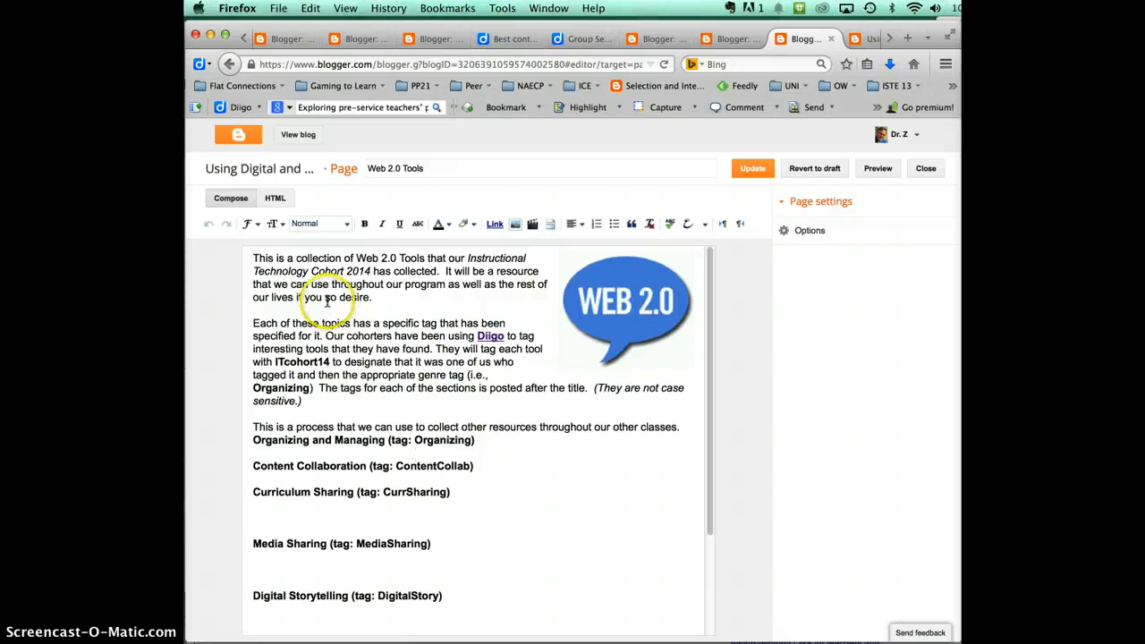
pyautogui.click(275, 198)
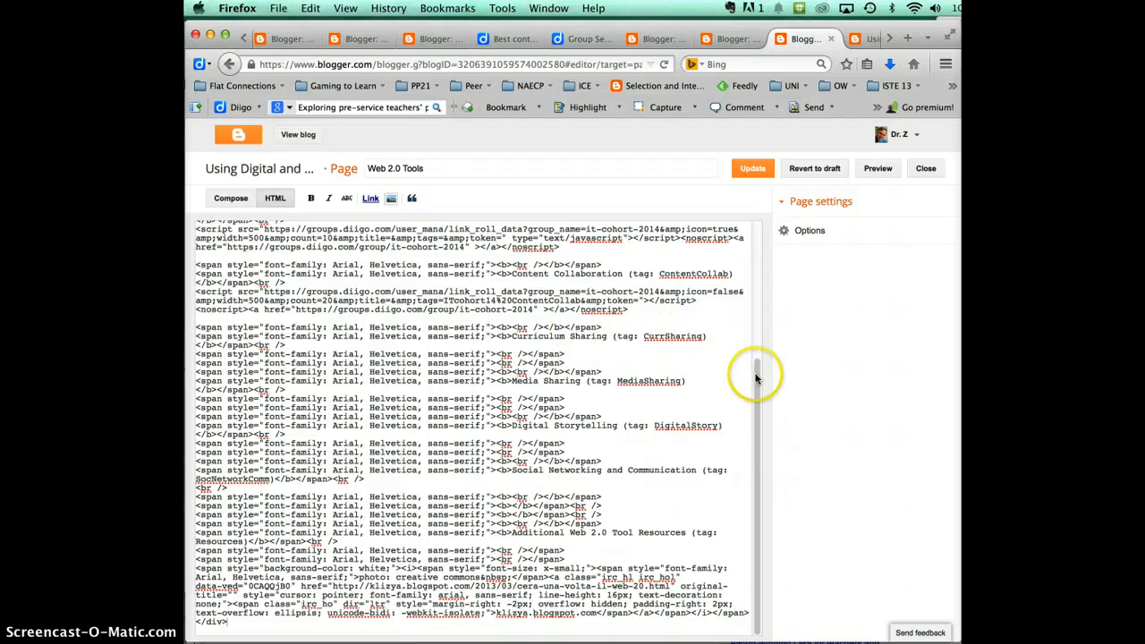
# - Insert a blank line between the Organizing and Managing heading and its Diigo script in the HTML source
pyautogui.moveTo(756, 376); pyautogui.dragTo(756, 271)
pyautogui.click(291, 366)
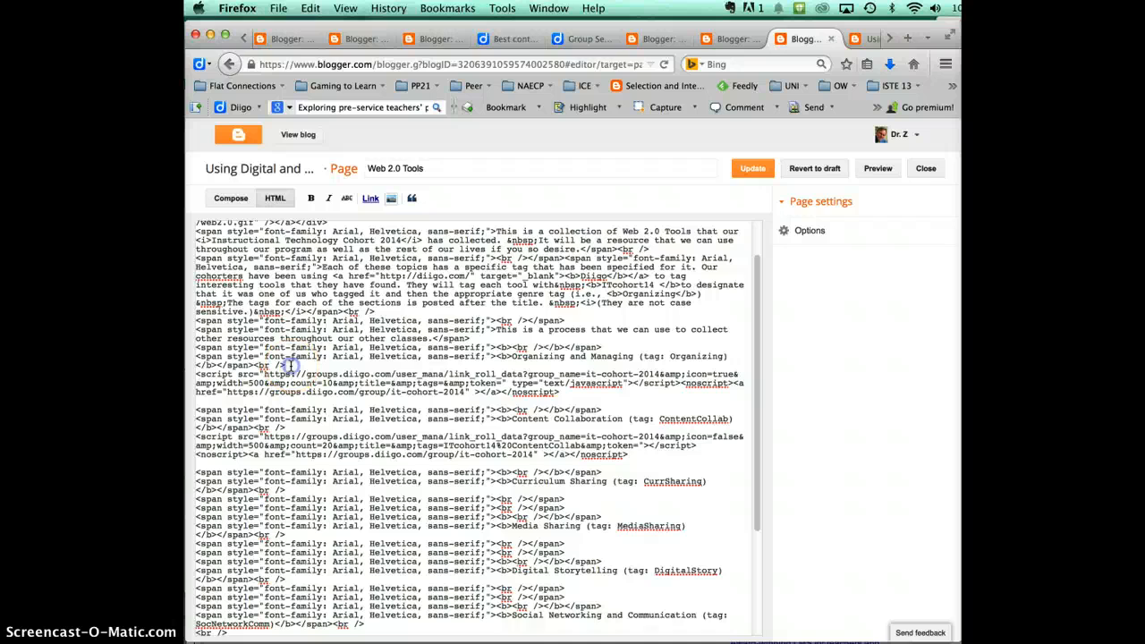
pyautogui.press('Return')
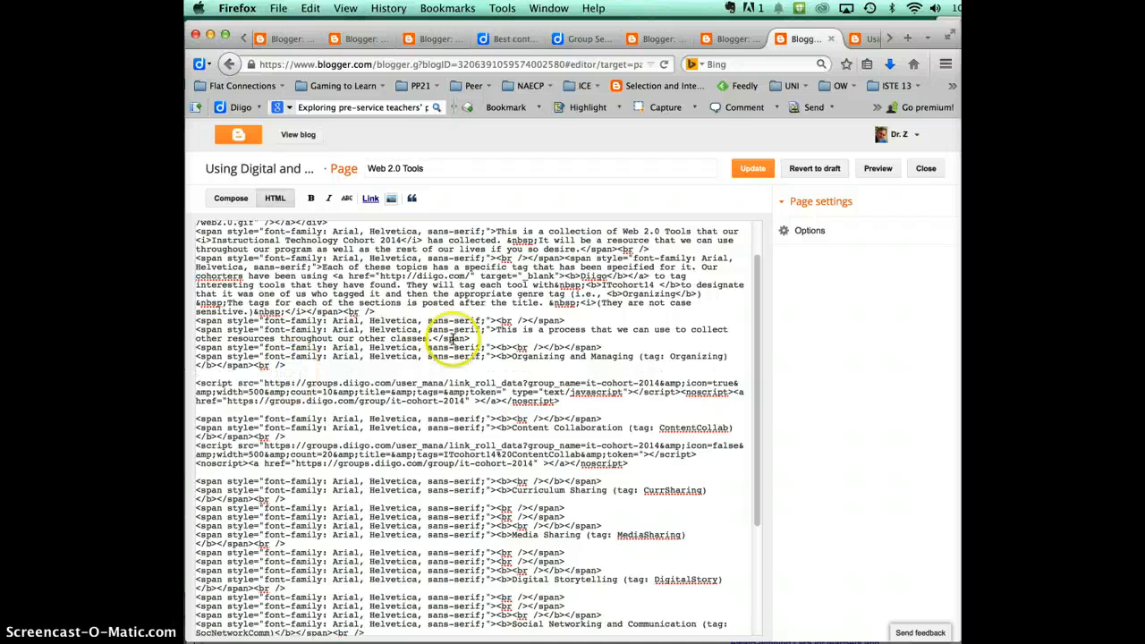
# - Highlight the Organizing and Managing and Content Collaboration headings in the source, and select the Diigo linkroll script between them
pyautogui.moveTo(512, 357); pyautogui.dragTo(630, 356)
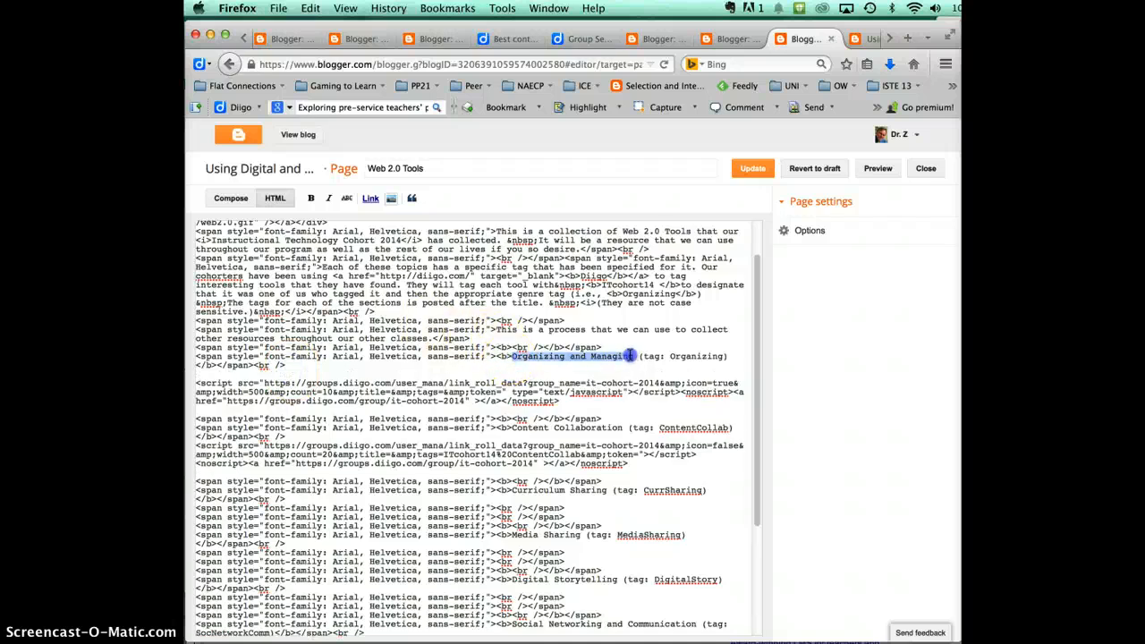
pyautogui.click(511, 428)
pyautogui.moveTo(562, 428); pyautogui.dragTo(617, 427)
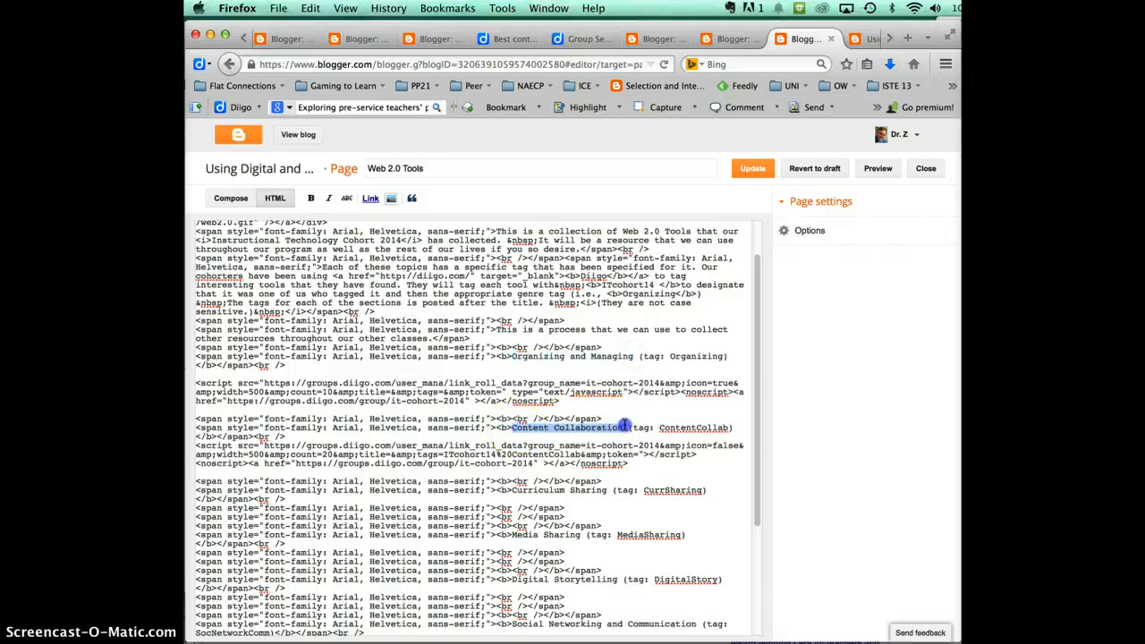
pyautogui.moveTo(559, 401); pyautogui.dragTo(198, 385)
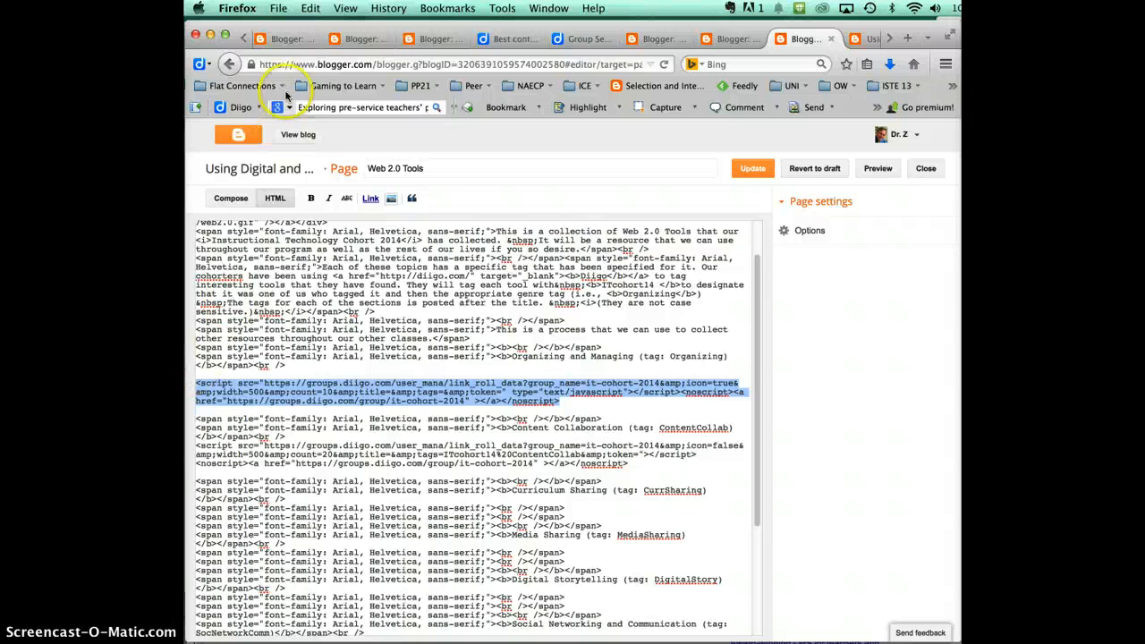
# - Switch to Diigo, open the IT Cohort 2014 group and look through its shared bookmarks
pyautogui.click(569, 41)
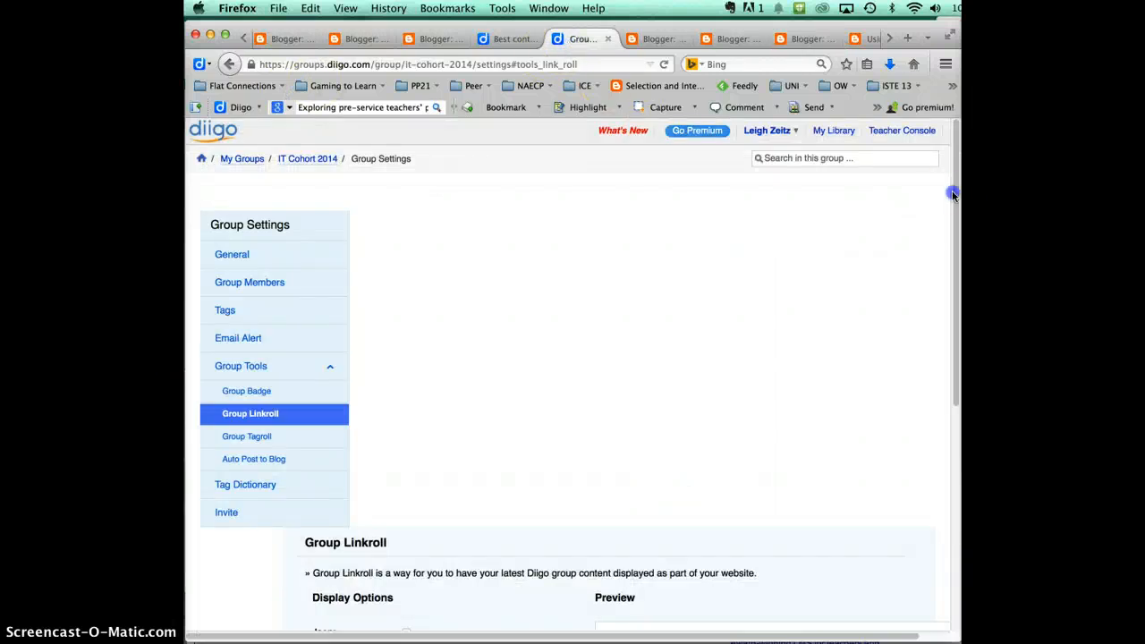
pyautogui.click(306, 161)
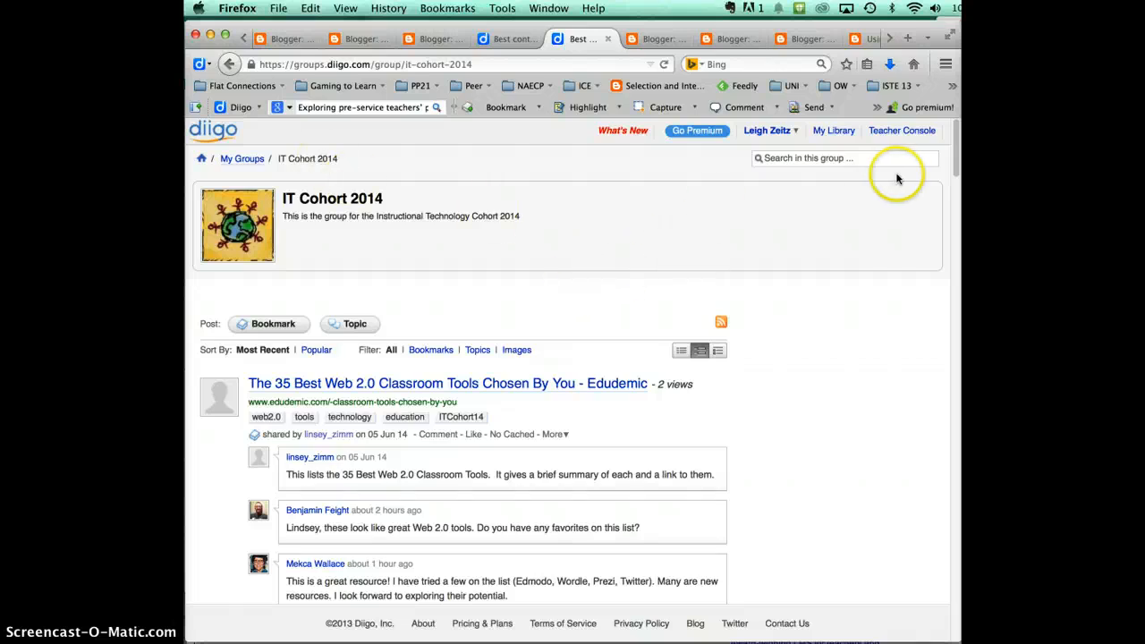
pyautogui.moveTo(957, 161); pyautogui.dragTo(957, 563)
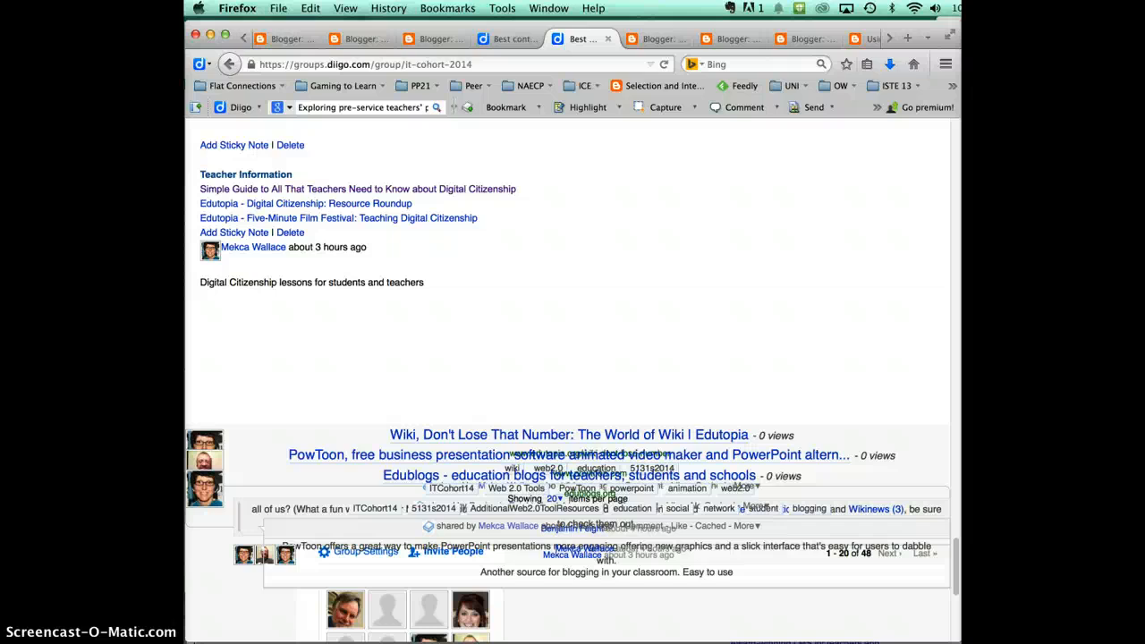
pyautogui.moveTo(956, 566); pyautogui.dragTo(956, 195)
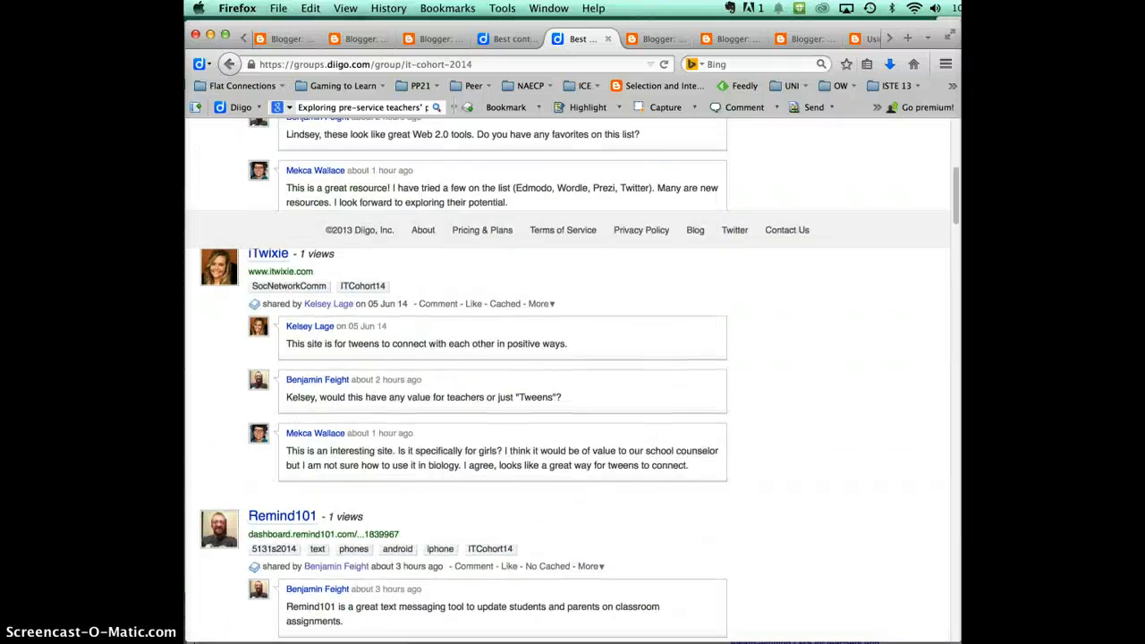
pyautogui.scroll(5, 569, 381)
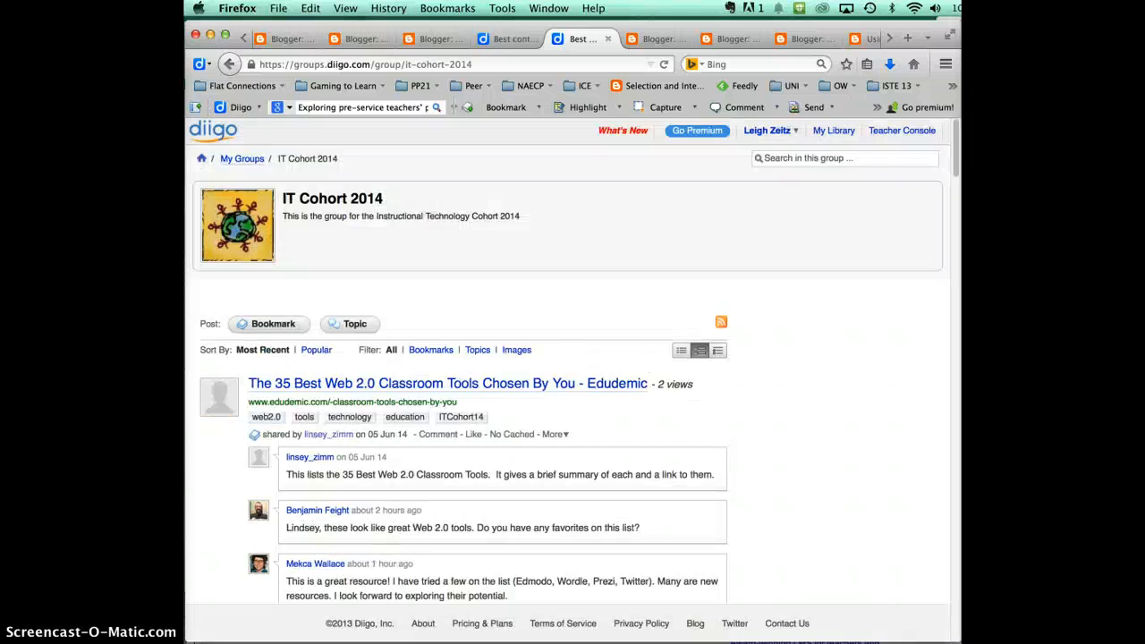
pyautogui.moveTo(477, 628)
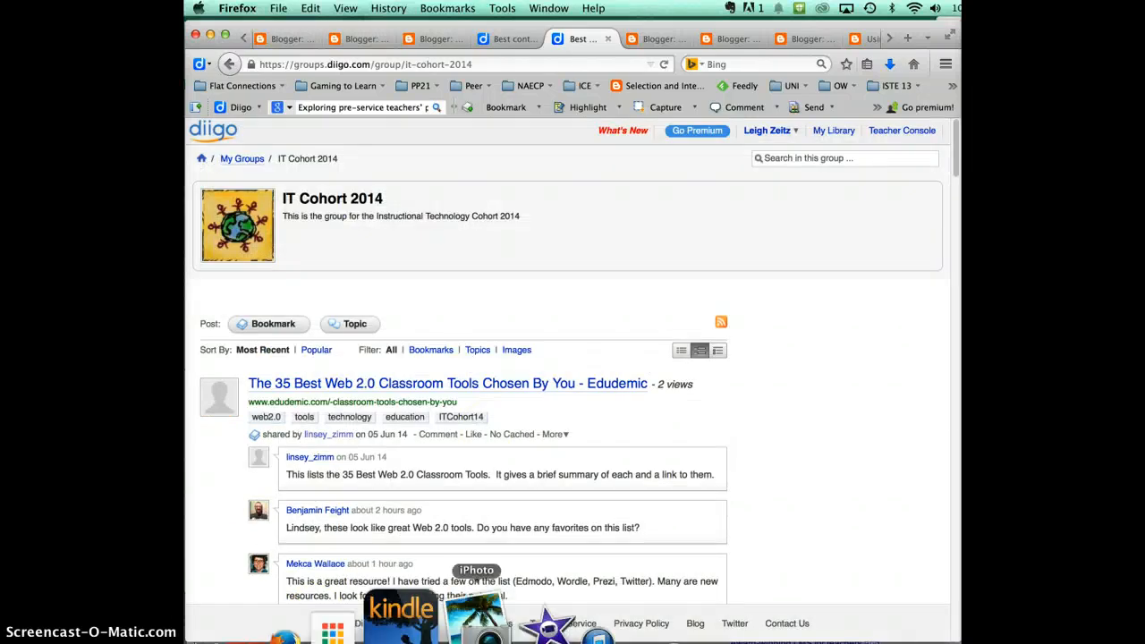
pyautogui.press('super+p')
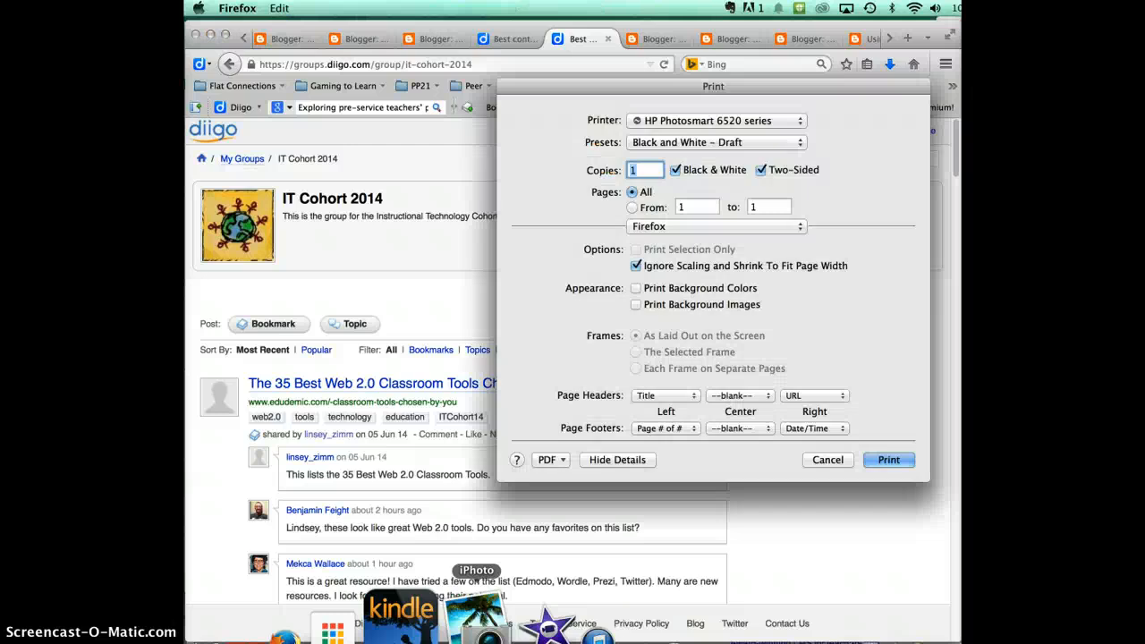
pyautogui.press('Escape')
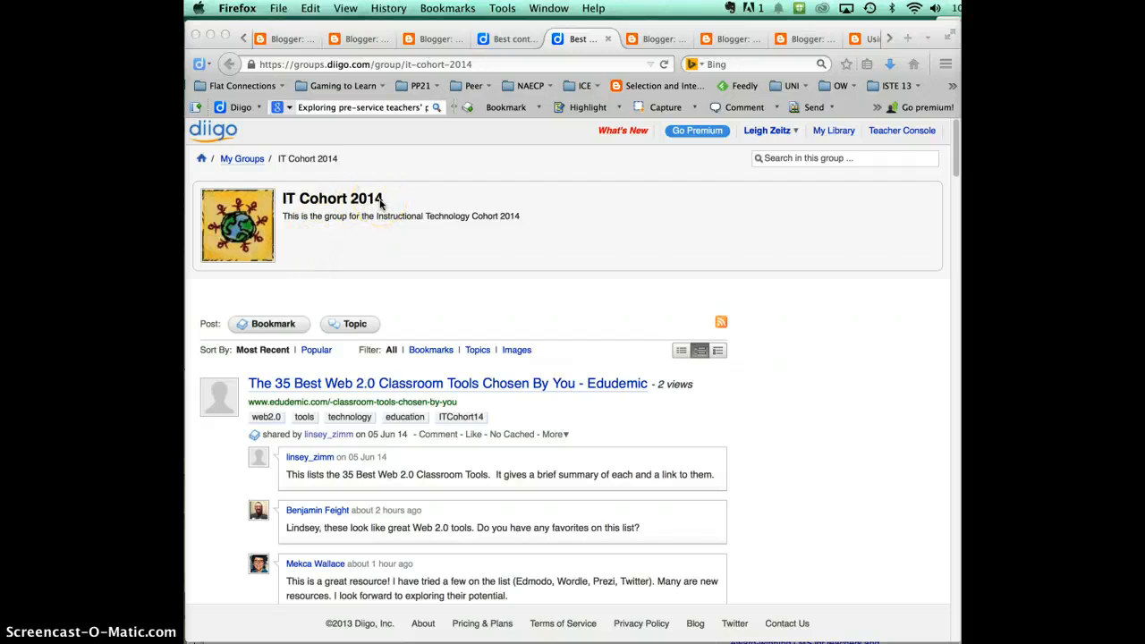
# - Open the management settings of the IT Cohort 2014 group from My Groups and show its Group Linkroll tool
pyautogui.click(249, 164)
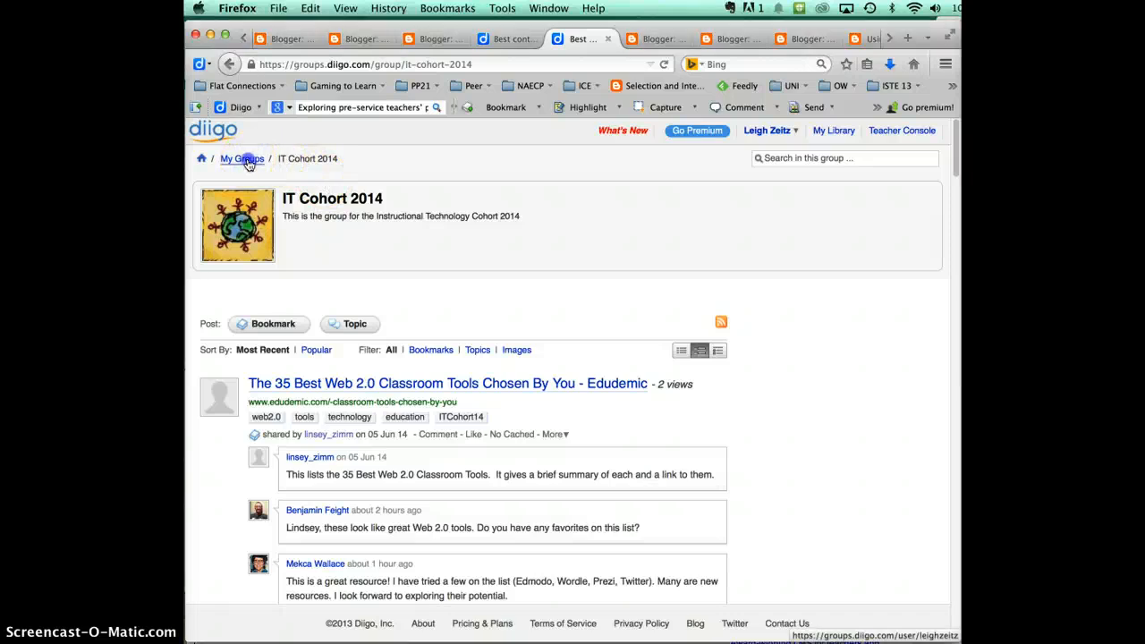
pyautogui.click(248, 164)
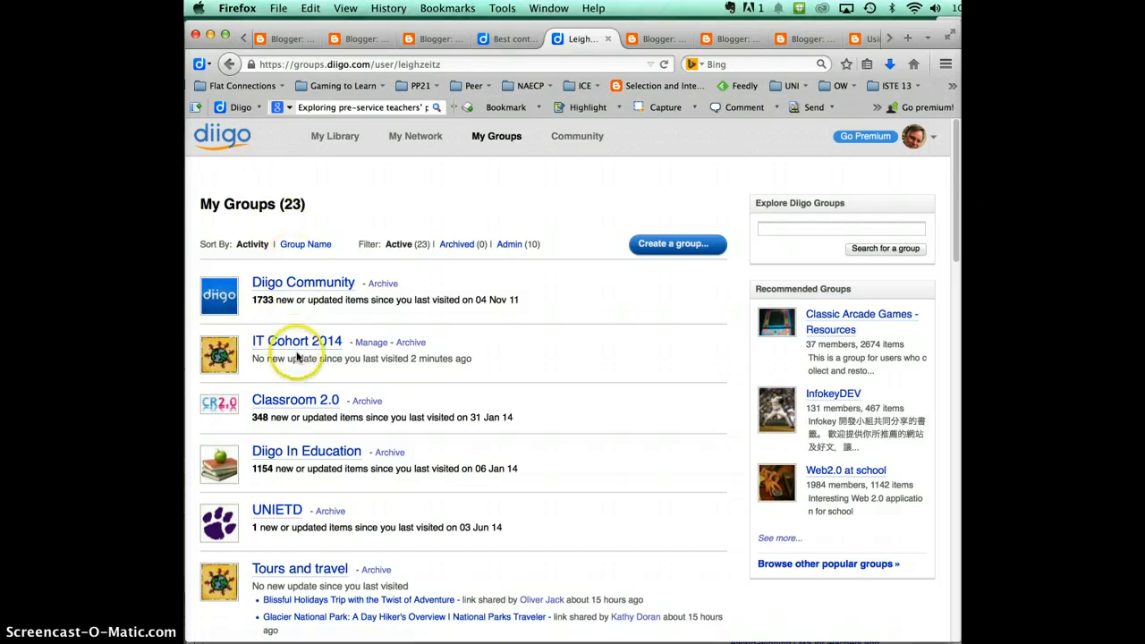
pyautogui.click(371, 343)
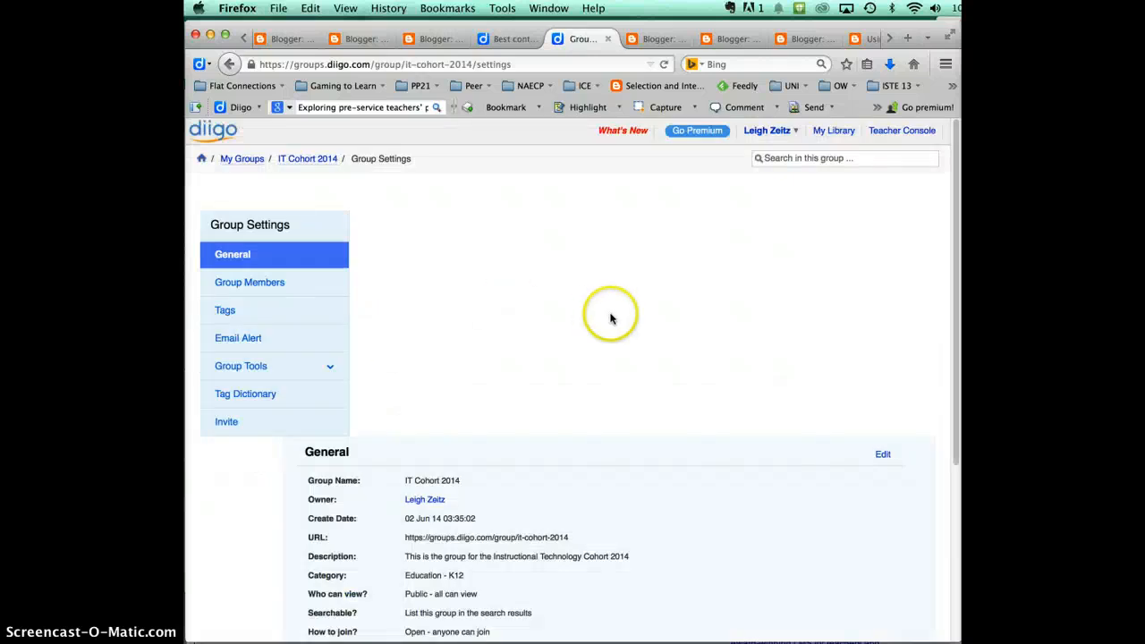
pyautogui.click(330, 370)
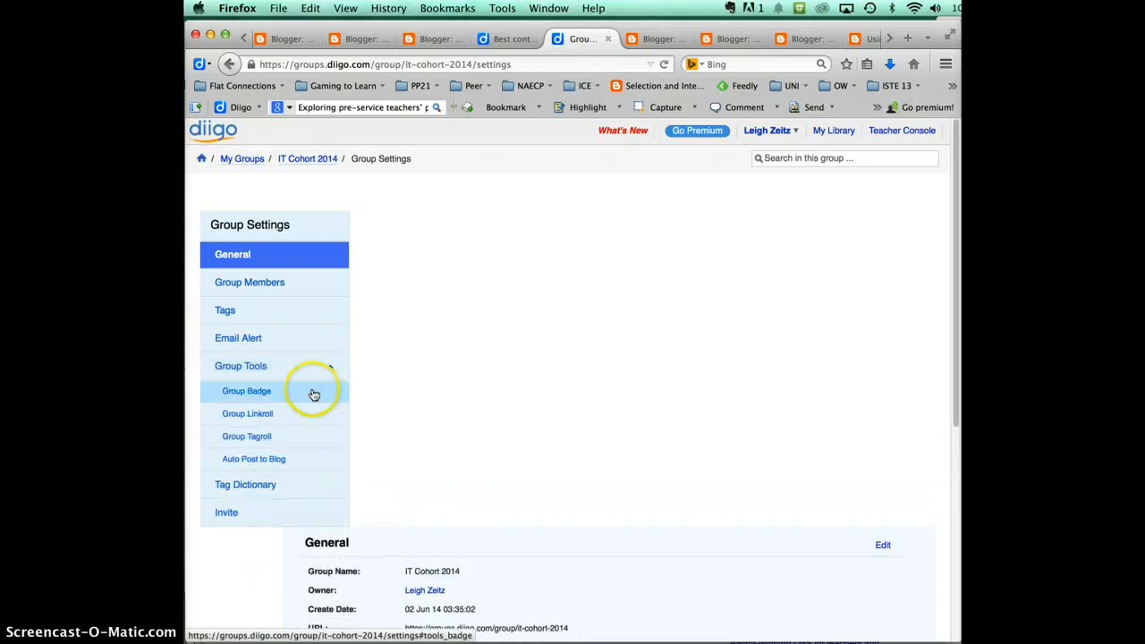
pyautogui.click(259, 419)
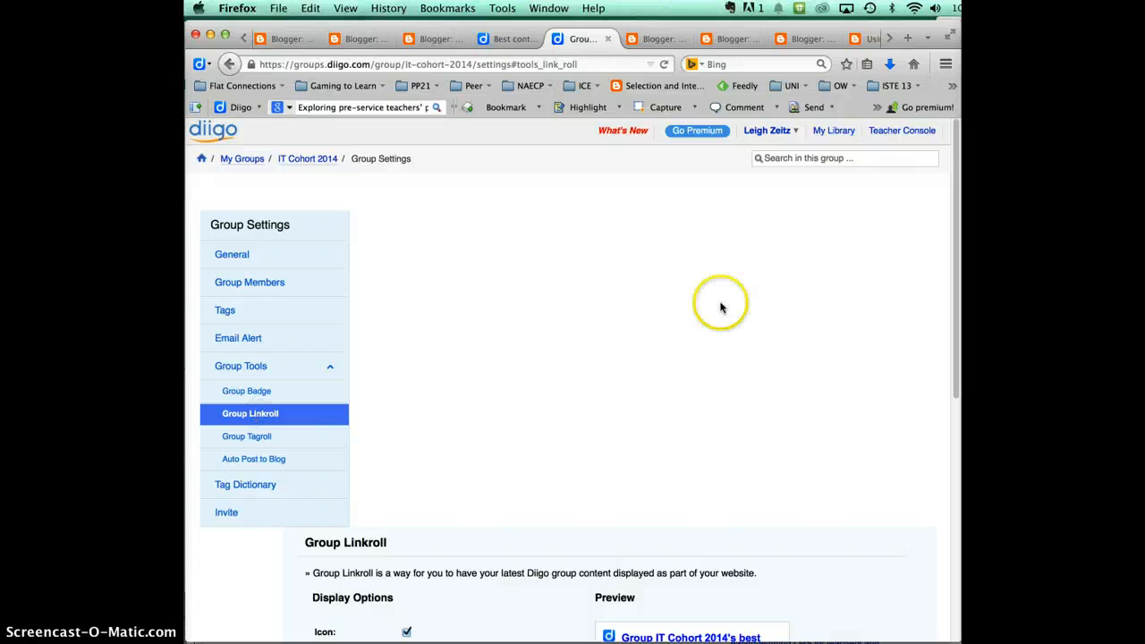
# - Turn off the linkroll's icon, clear its title and make the Only These Tags field ready for entry
pyautogui.moveTo(955, 187); pyautogui.dragTo(936, 419)
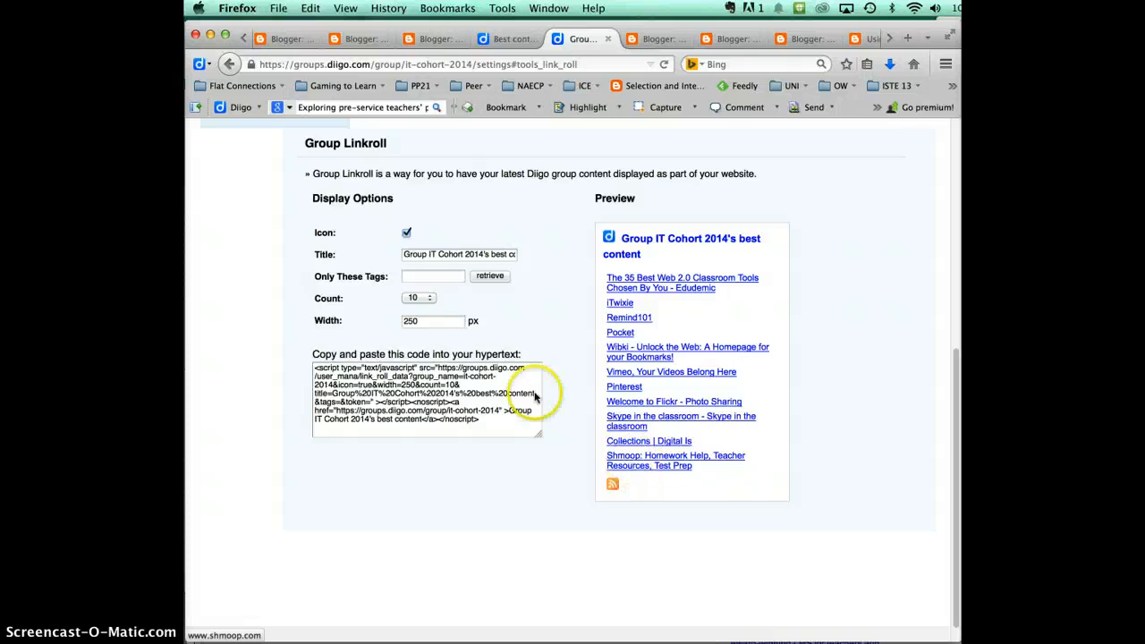
pyautogui.click(407, 233)
pyautogui.moveTo(404, 255); pyautogui.dragTo(600, 265)
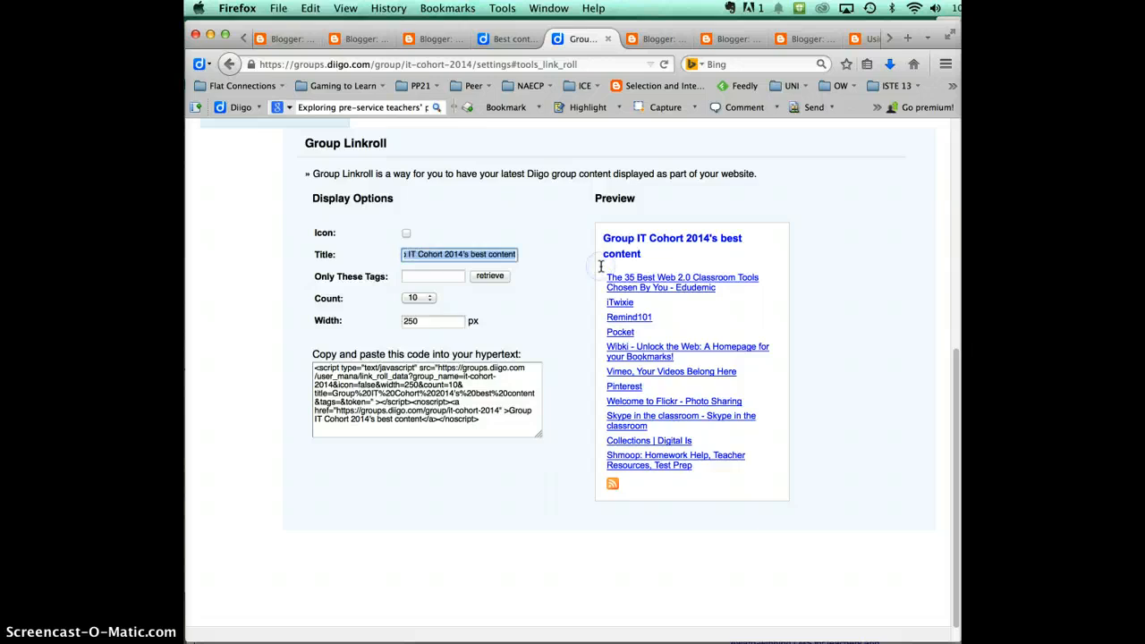
pyautogui.press('BackSpace')
pyautogui.click(433, 283)
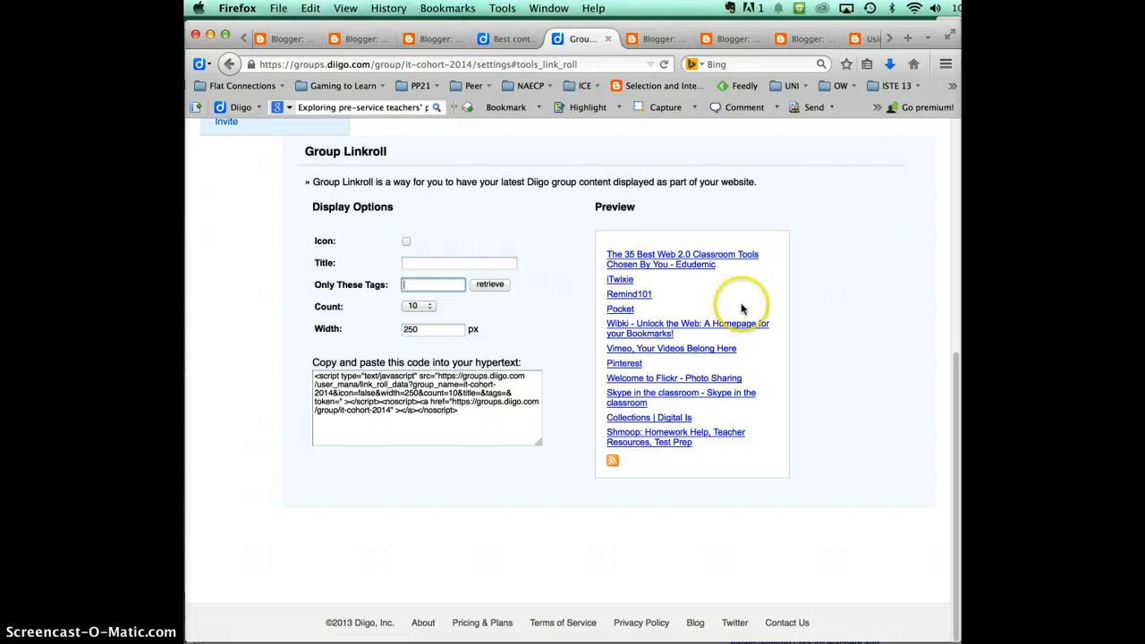
# - Switch to Stickies and bring the Diigo Tags note in front of the Group Linkroll page, beside the display options
pyautogui.moveTo(975, 222); pyautogui.dragTo(704, 212)
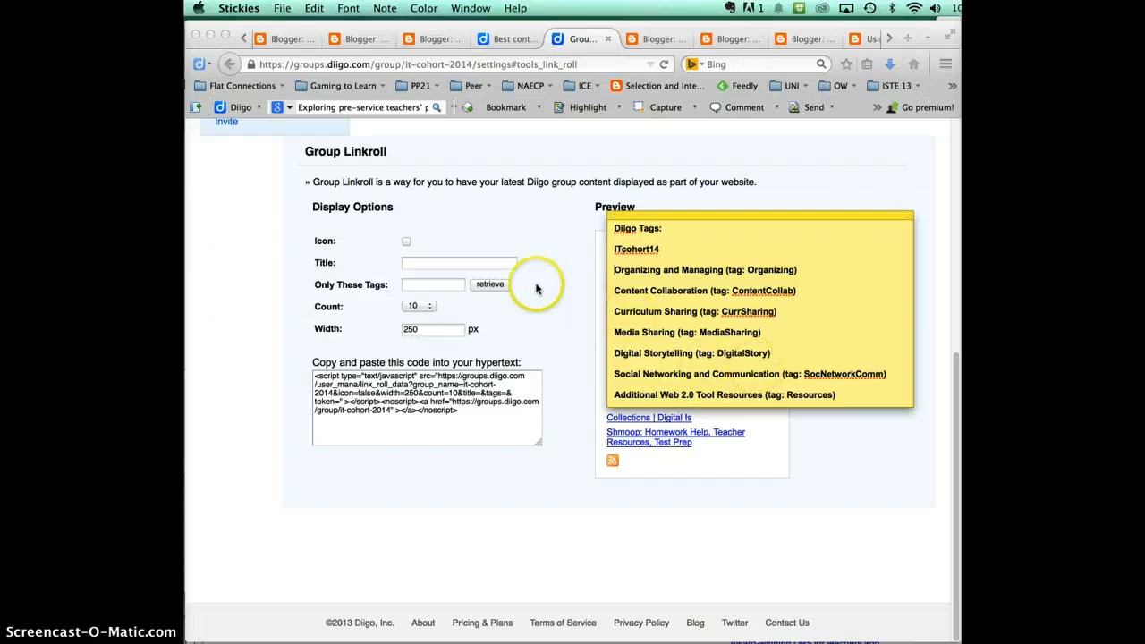
pyautogui.click(407, 267)
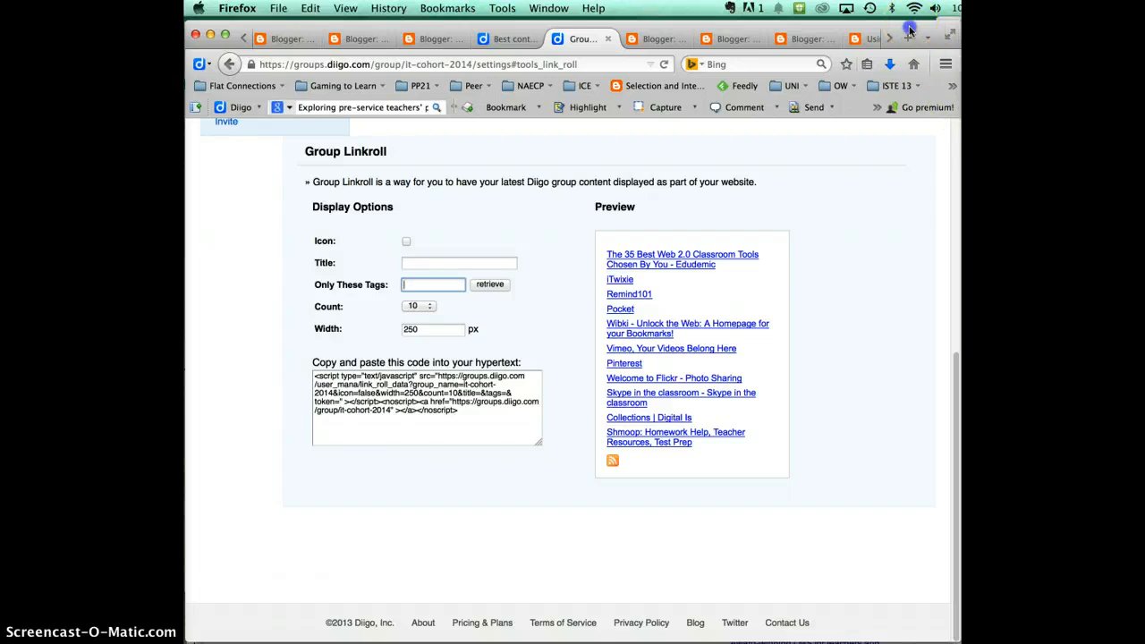
pyautogui.moveTo(910, 31); pyautogui.dragTo(868, 299)
pyautogui.click(871, 225)
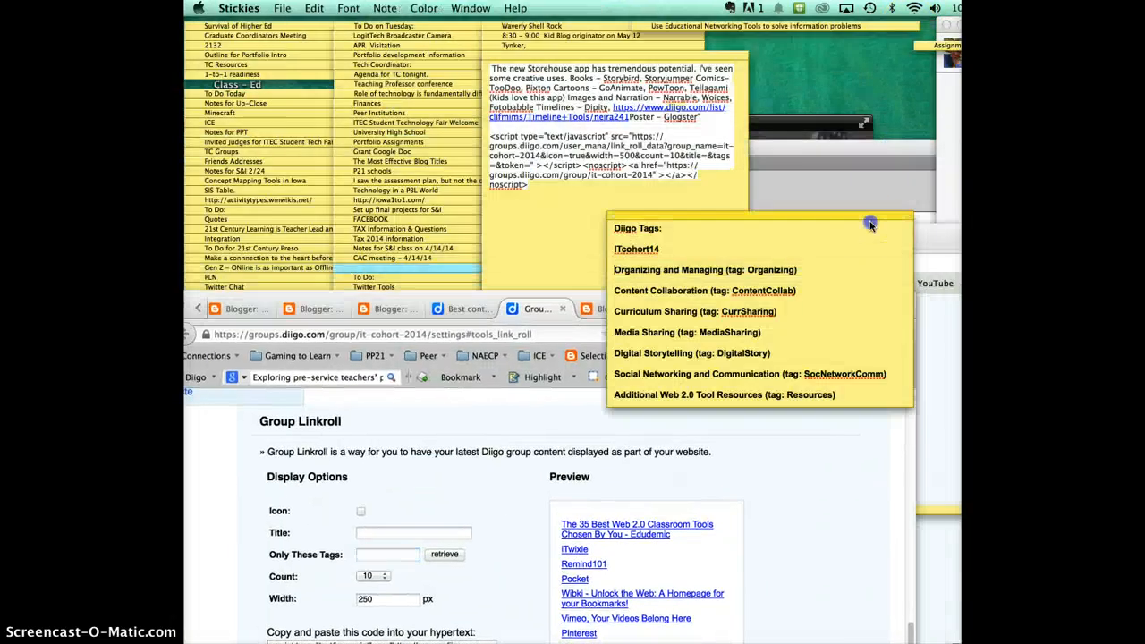
pyautogui.moveTo(863, 219); pyautogui.dragTo(956, 257)
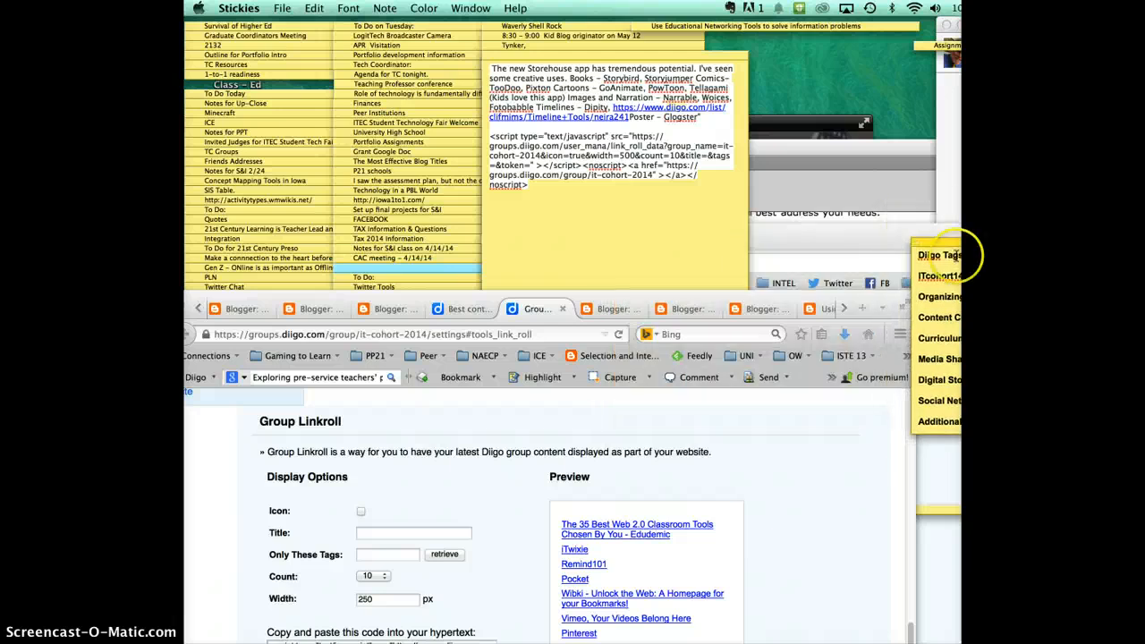
pyautogui.moveTo(812, 302); pyautogui.dragTo(853, 35)
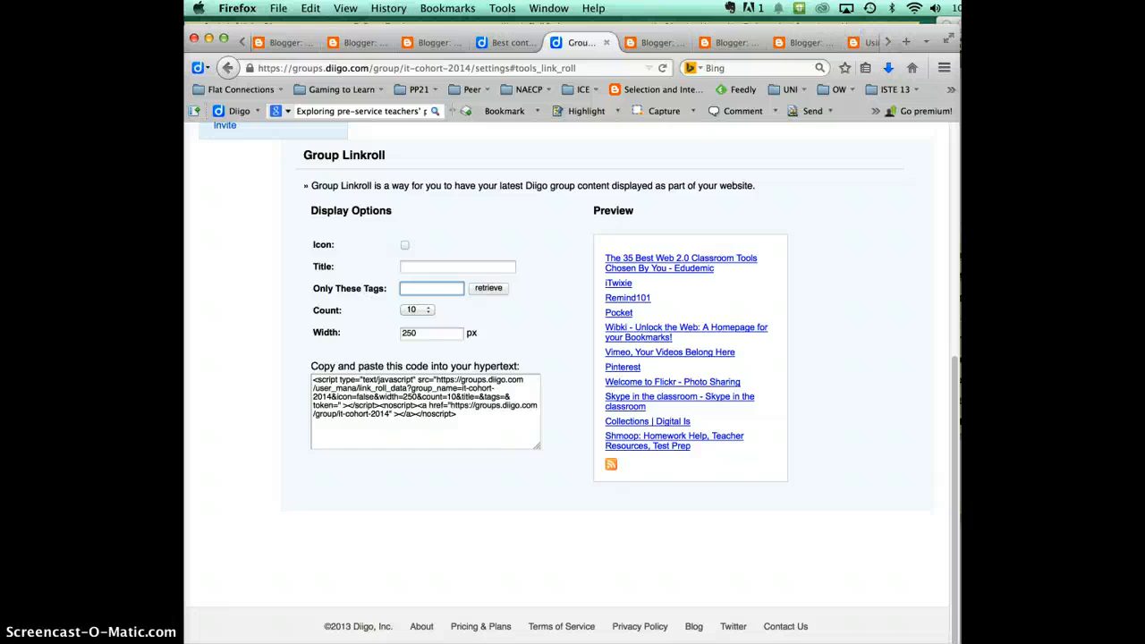
pyautogui.click(960, 297)
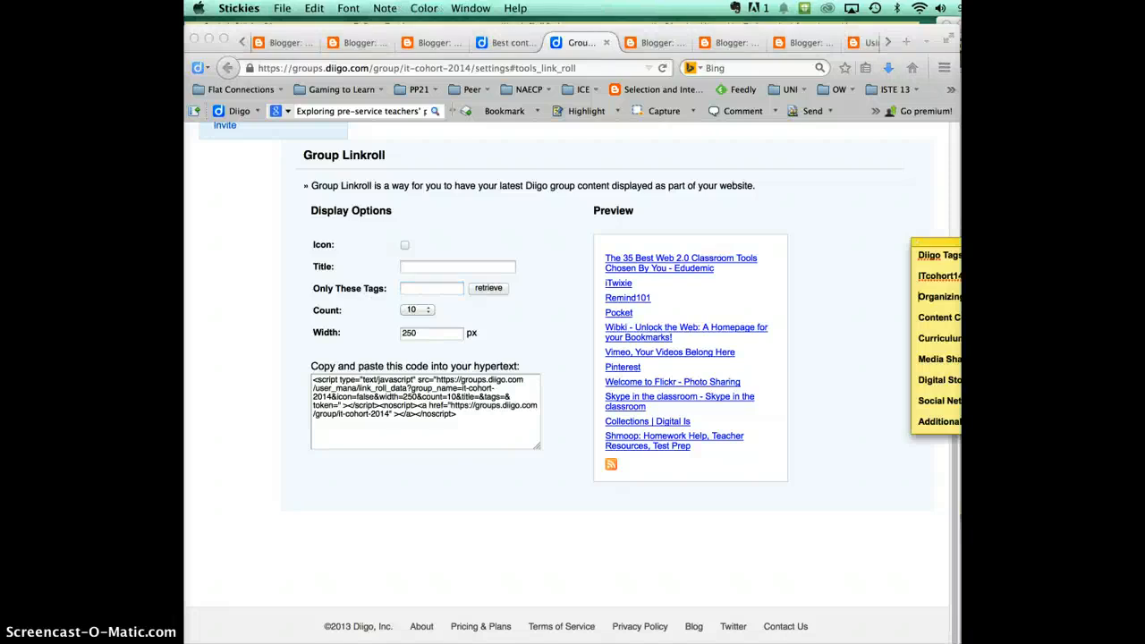
pyautogui.moveTo(1069, 247); pyautogui.dragTo(808, 281)
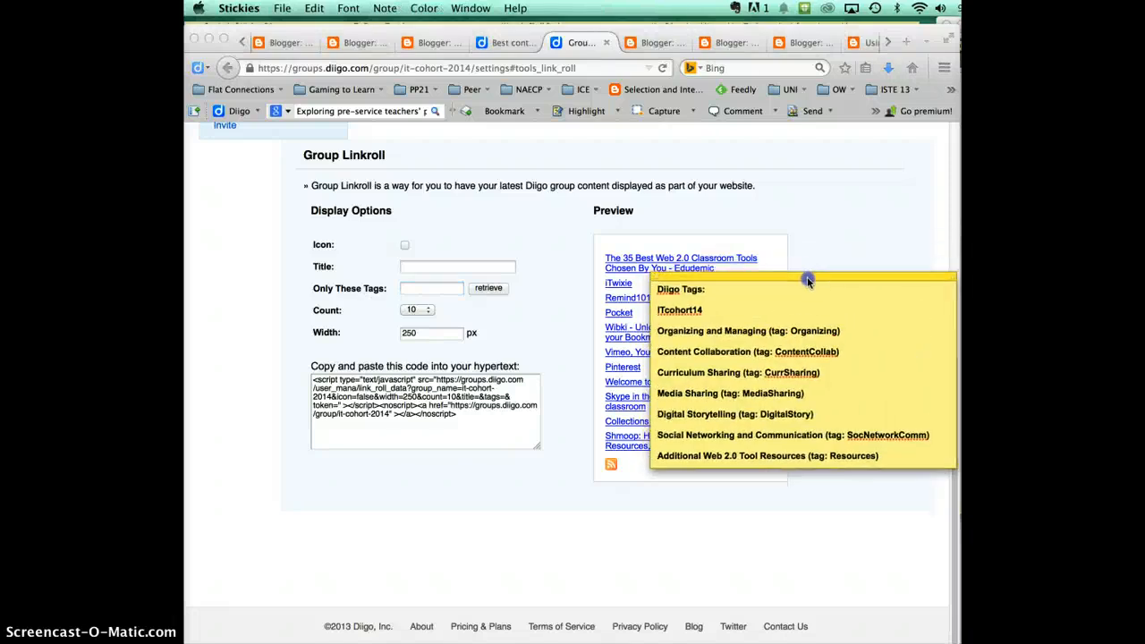
# - Make the Diigo Tags note a floating window and place it below the linkroll preview
pyautogui.click(389, 13)
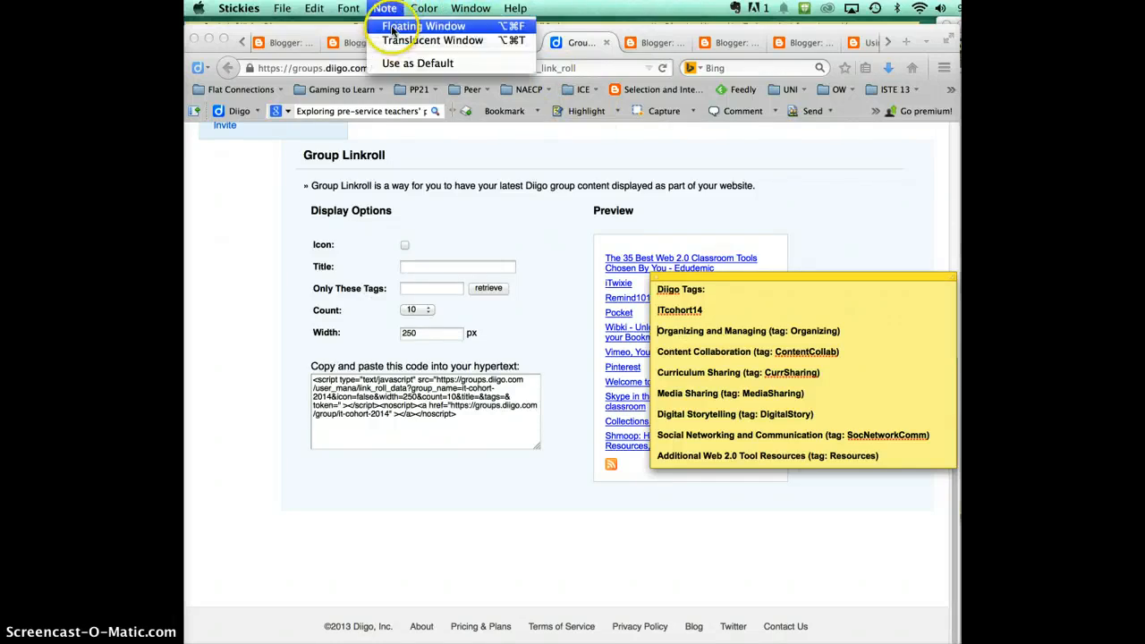
pyautogui.click(392, 30)
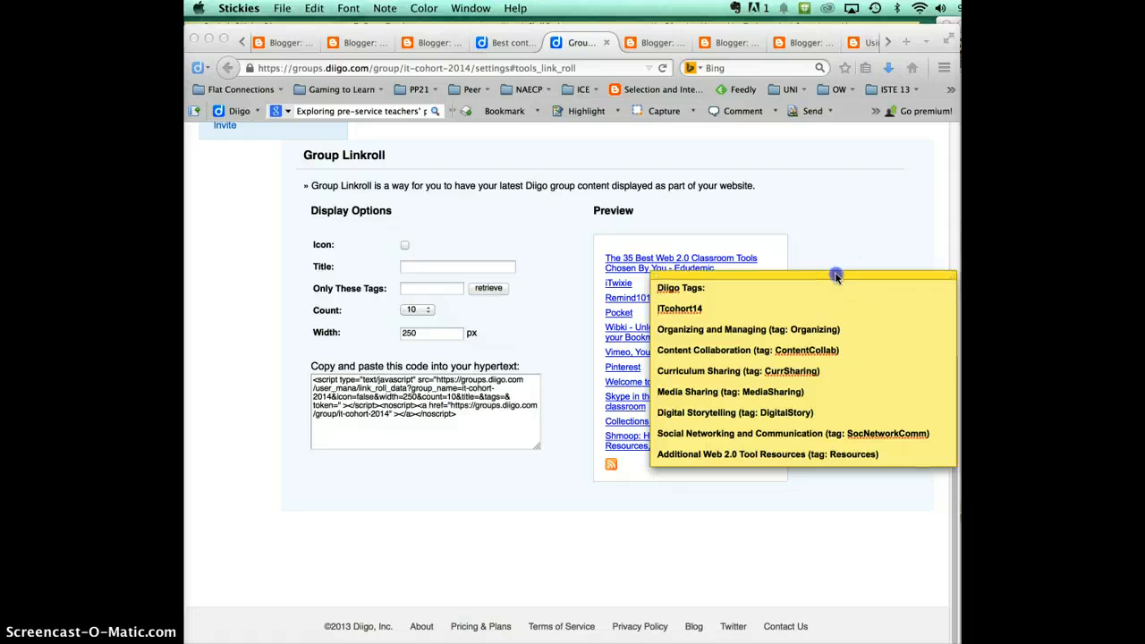
pyautogui.moveTo(843, 274); pyautogui.dragTo(812, 496)
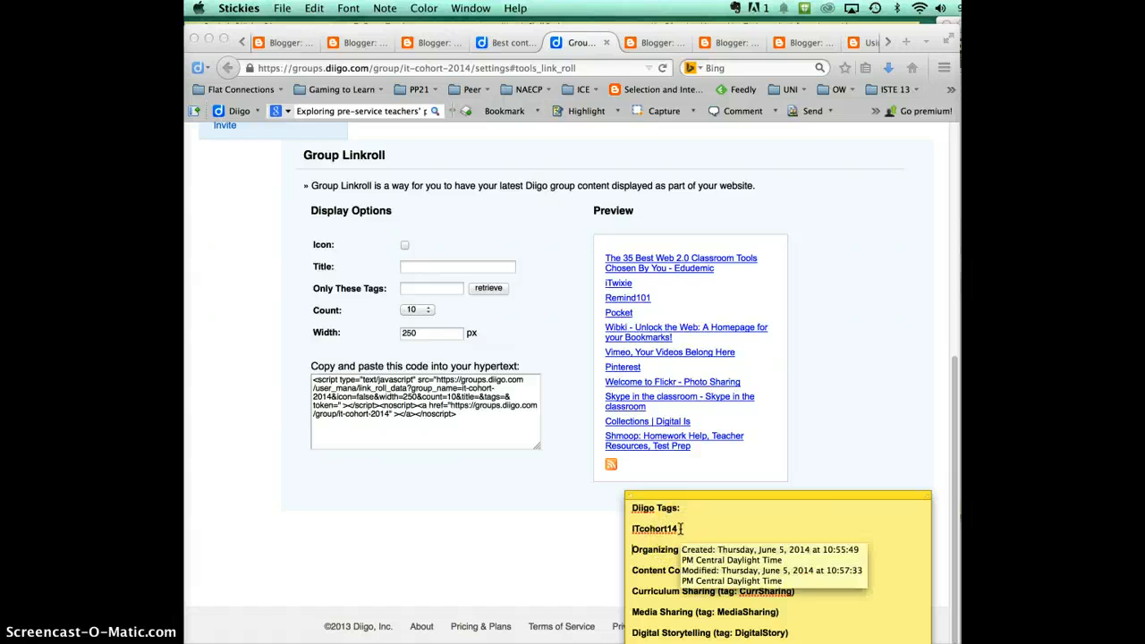
# - Restrict the linkroll to the tags itcohort14 mediasharing and set its count to 20
pyautogui.click(415, 288)
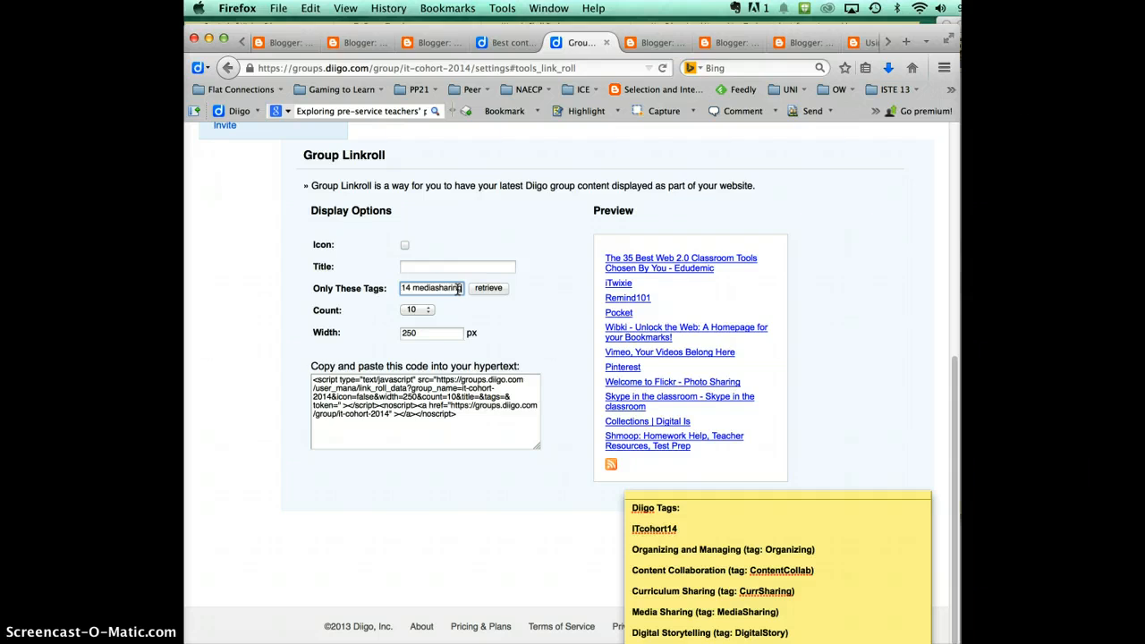
pyautogui.click(428, 313)
pyautogui.click(414, 349)
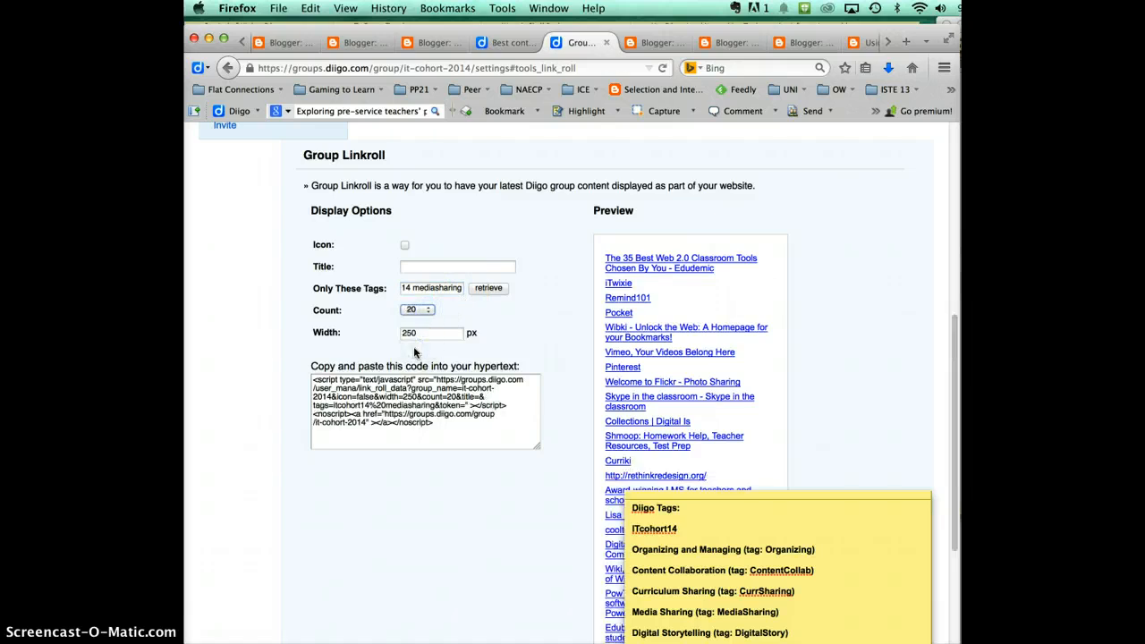
# - Set the linkroll width to 500 px and retrieve the tagged bookmarks, keeping the count at 20
pyautogui.click(424, 334)
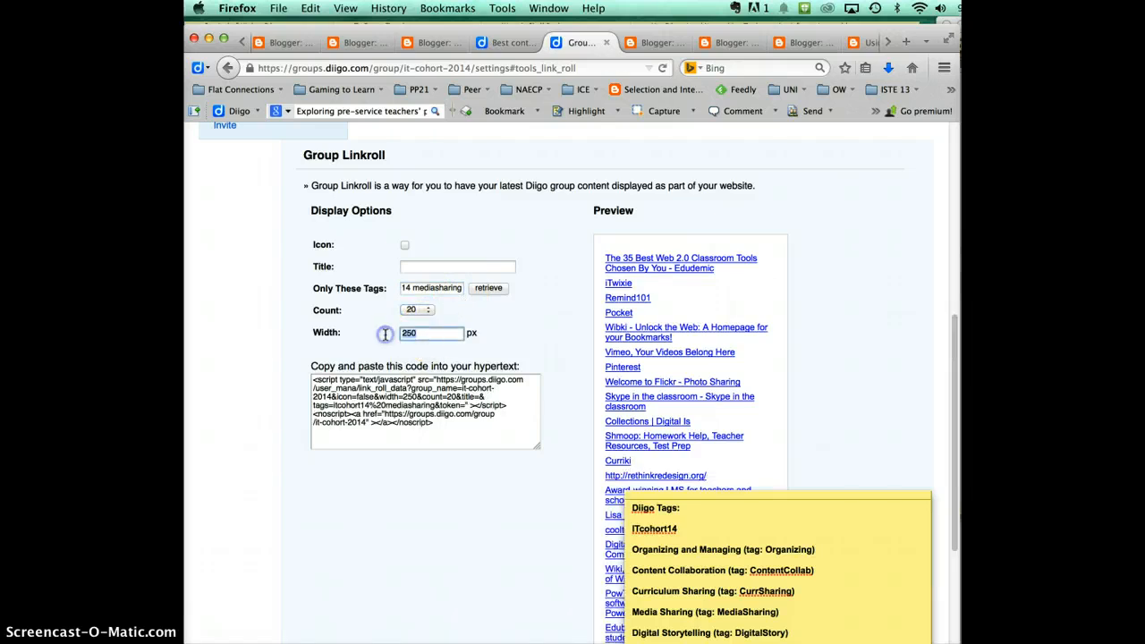
pyautogui.write('500')
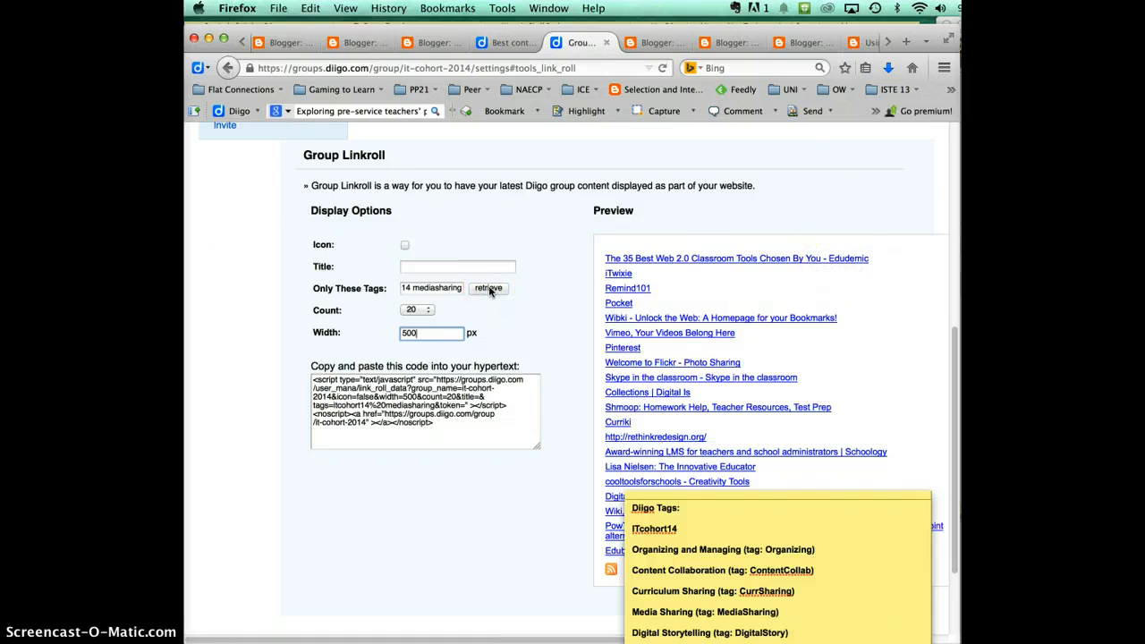
pyautogui.click(491, 289)
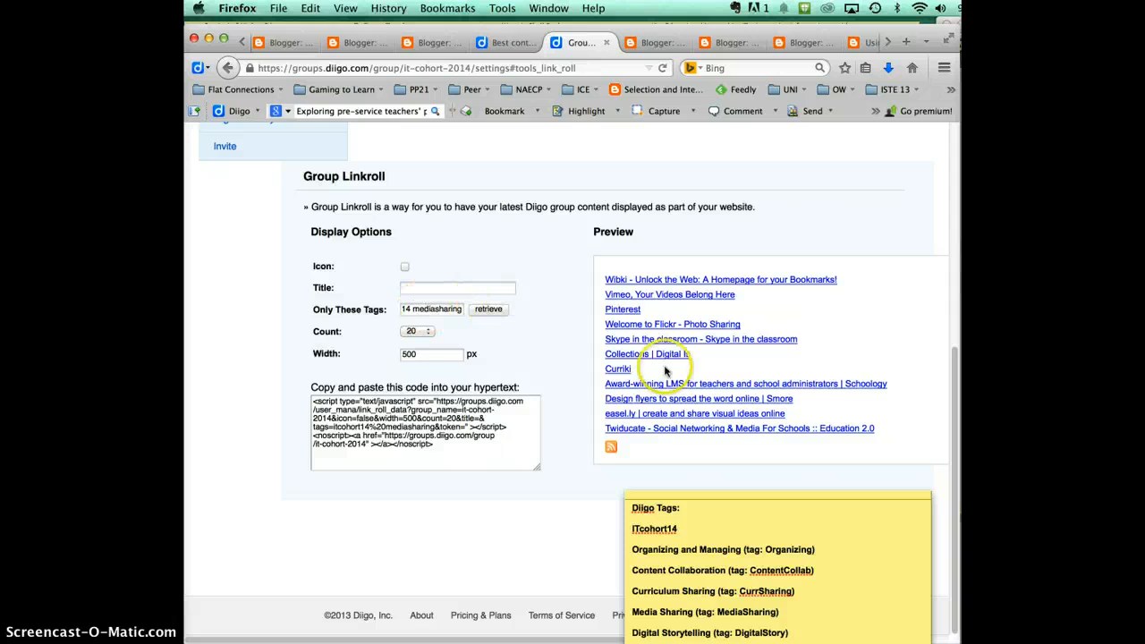
pyautogui.click(427, 332)
pyautogui.click(413, 371)
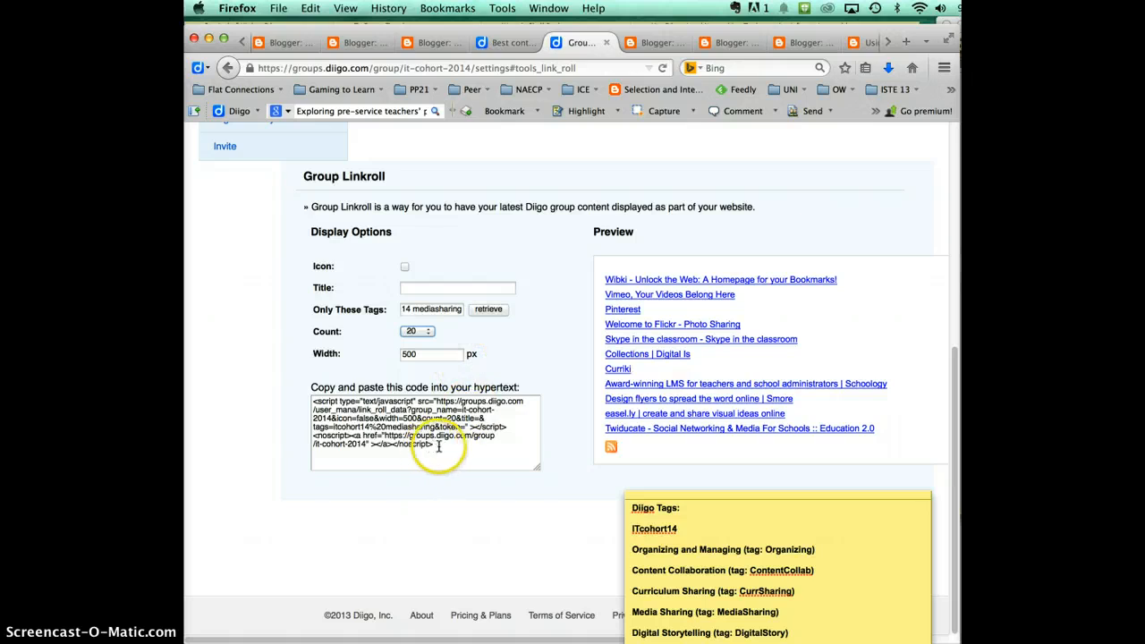
# - Copy the entire generated linkroll embed code
pyautogui.moveTo(439, 447); pyautogui.dragTo(306, 394)
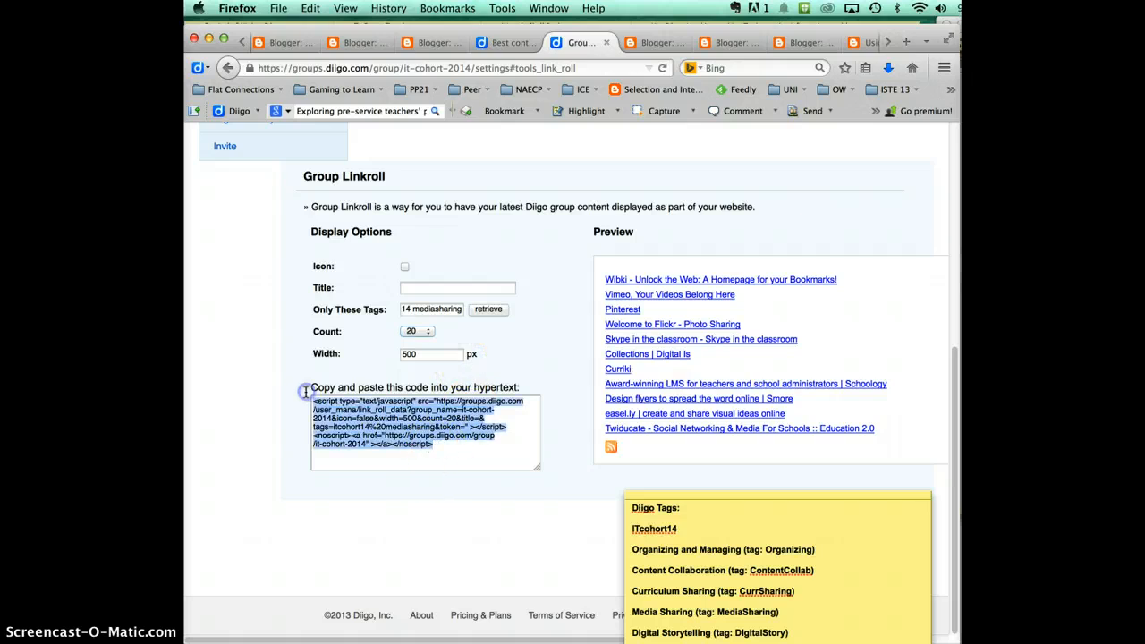
pyautogui.click(310, 8)
pyautogui.click(322, 80)
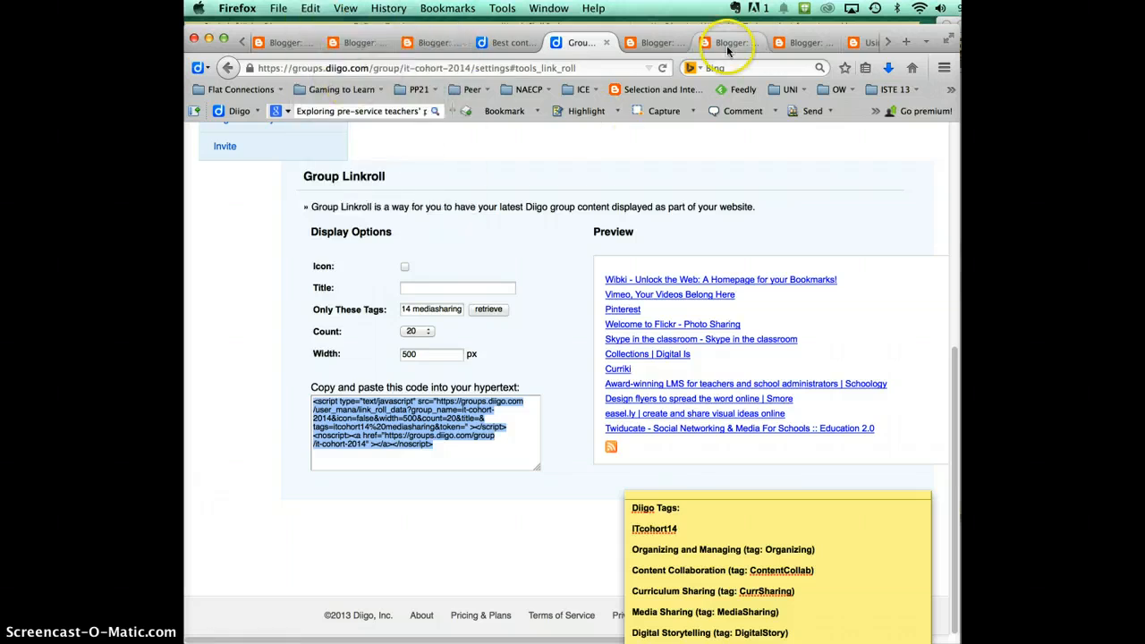
# - Switch to the Blogger HTML editor of the Web 2.0 Tools page and move the sticky note clear of the source
pyautogui.click(671, 44)
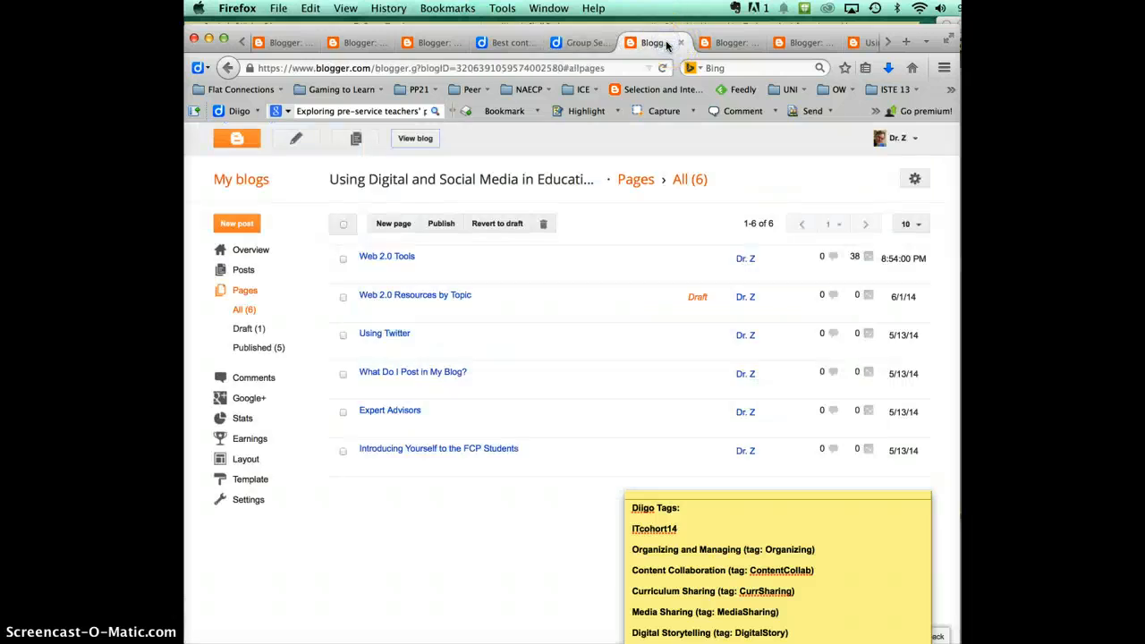
pyautogui.click(729, 43)
pyautogui.click(803, 45)
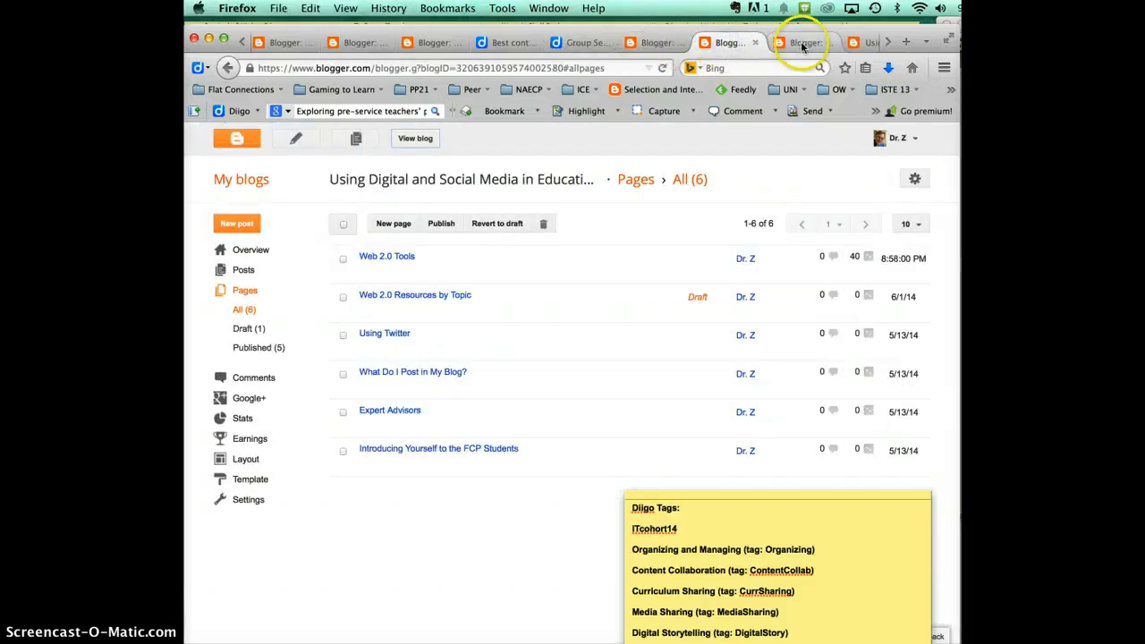
pyautogui.click(416, 316)
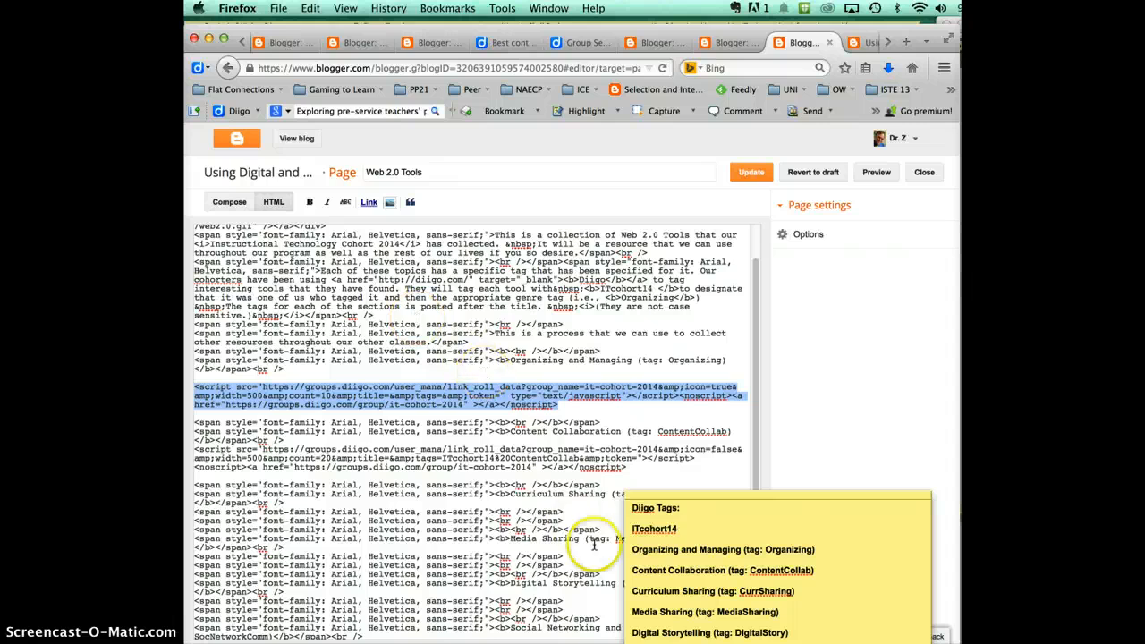
pyautogui.moveTo(677, 499); pyautogui.dragTo(816, 483)
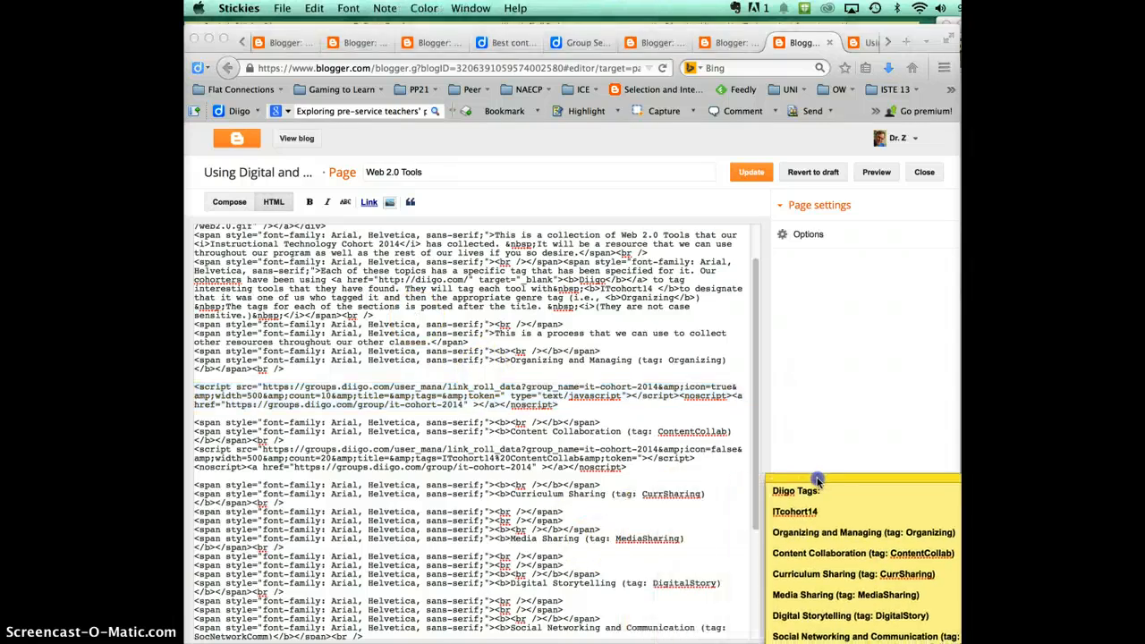
# - Paste the copied linkroll code below the Media Sharing (tag: MediaSharing) heading, separated by blank lines before and after
pyautogui.click(594, 537)
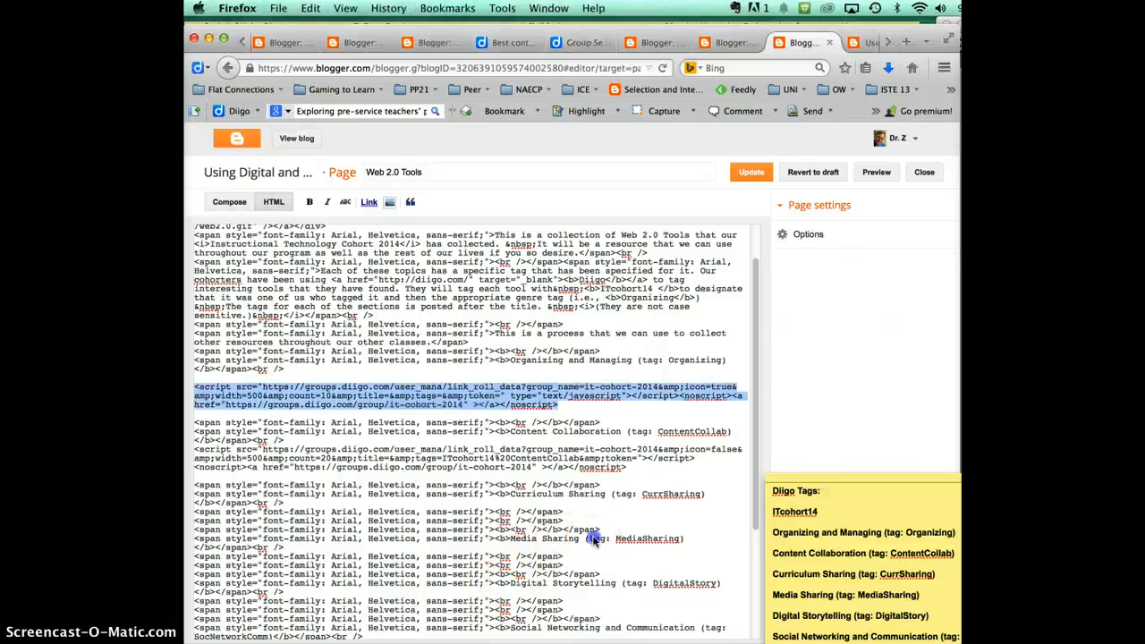
pyautogui.moveTo(683, 539); pyautogui.dragTo(516, 537)
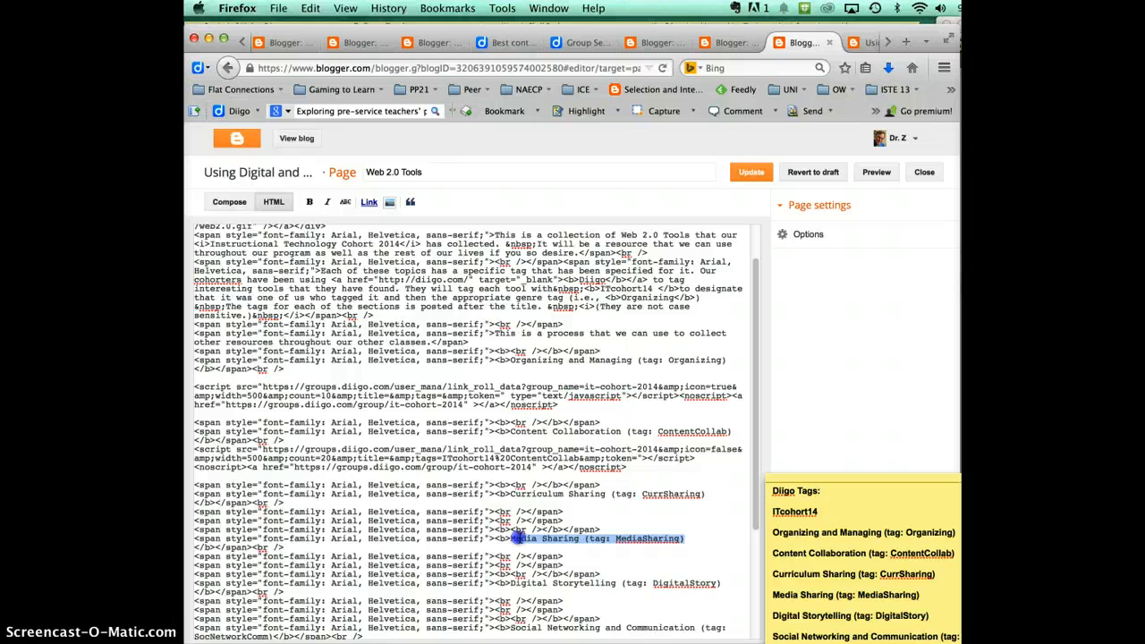
pyautogui.click(283, 547)
pyautogui.press('Return')
pyautogui.press('Return')
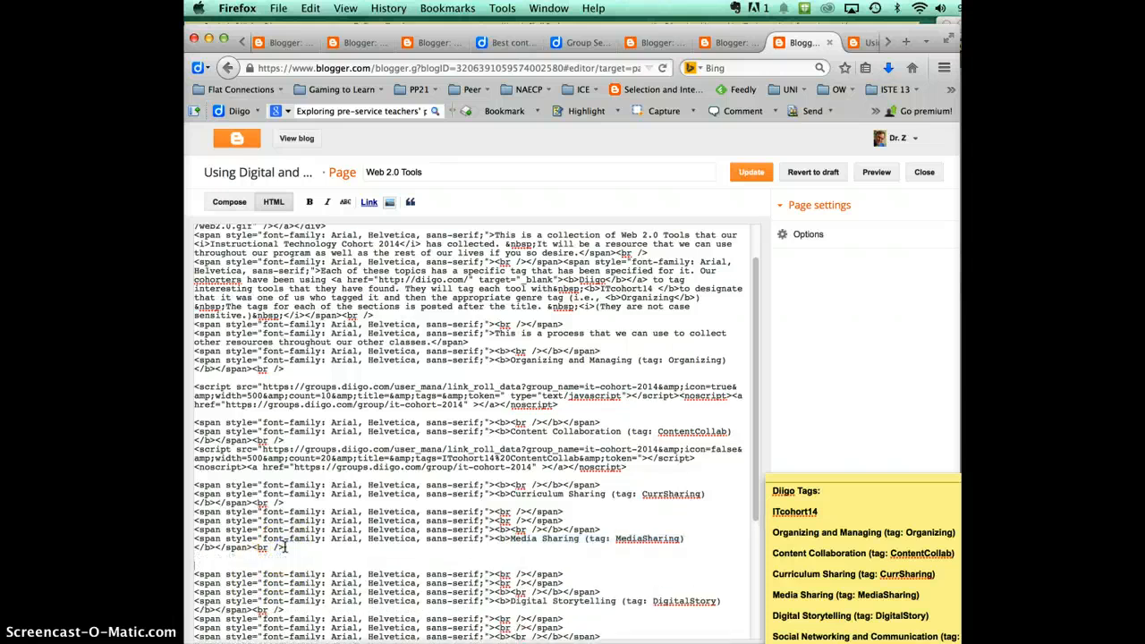
pyautogui.press('super+v')
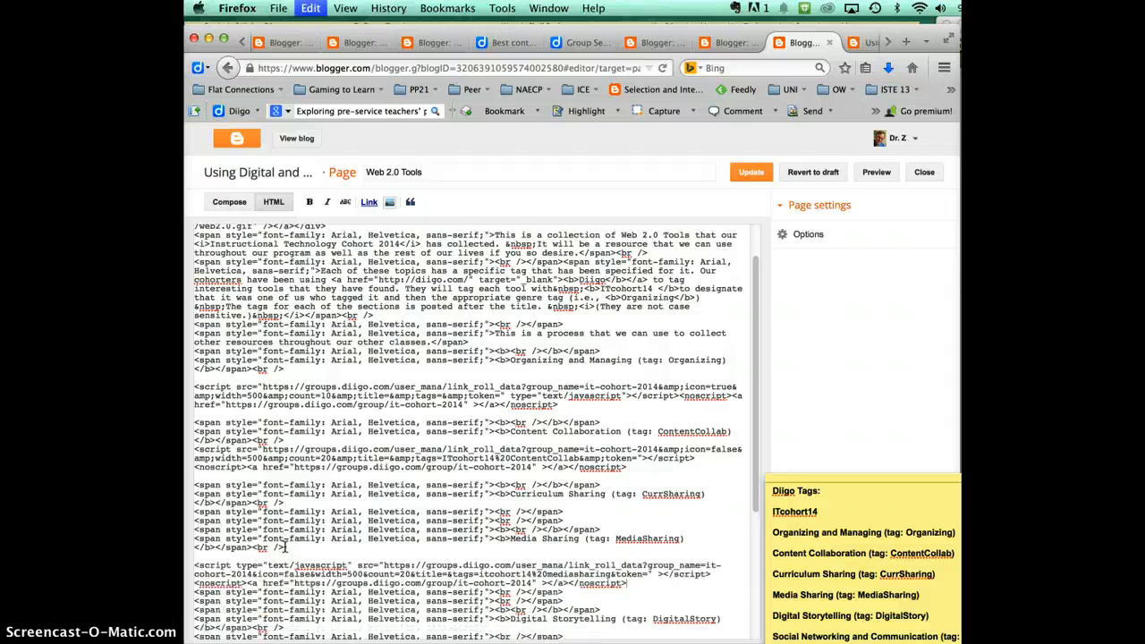
pyautogui.press('Return')
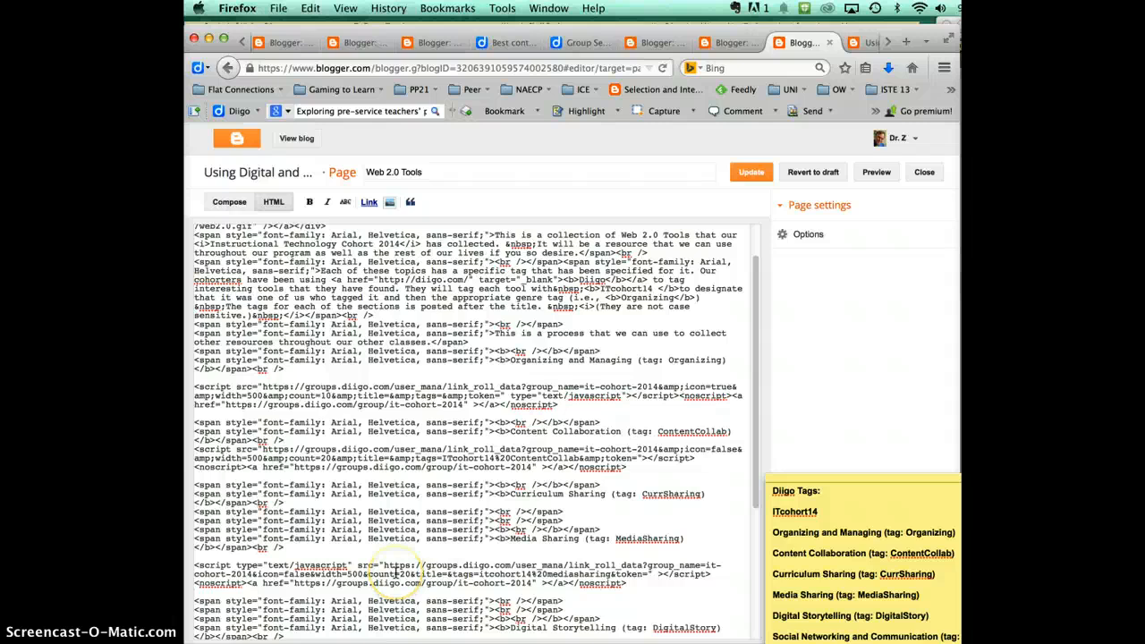
# - Update the Web 2.0 Tools page and view its Media Sharing section on the published blog
pyautogui.click(752, 174)
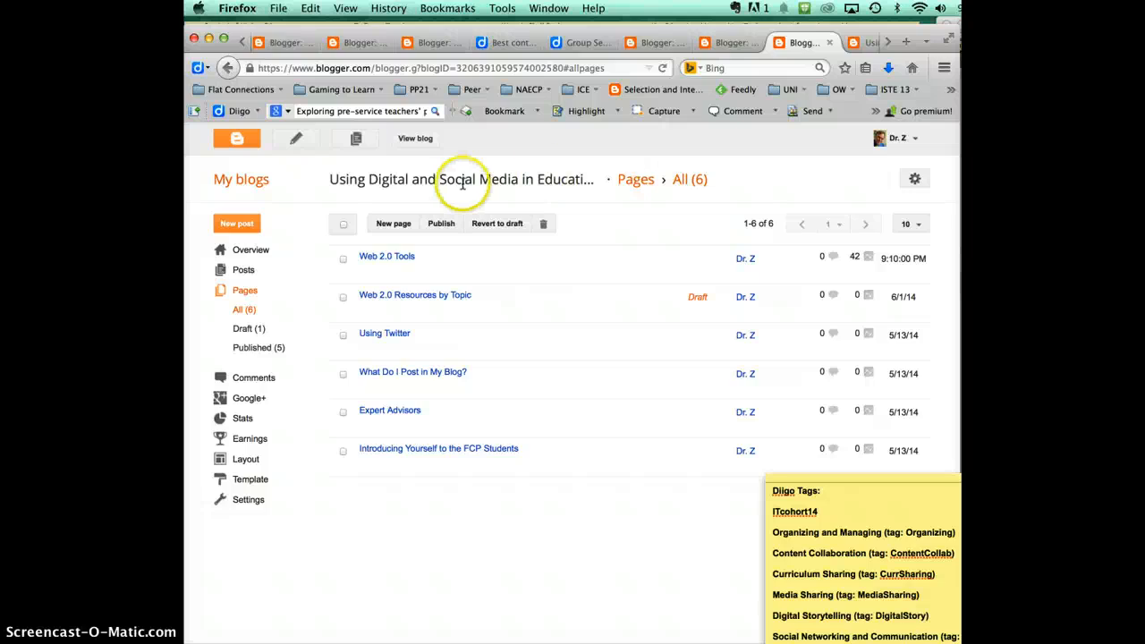
pyautogui.click(417, 139)
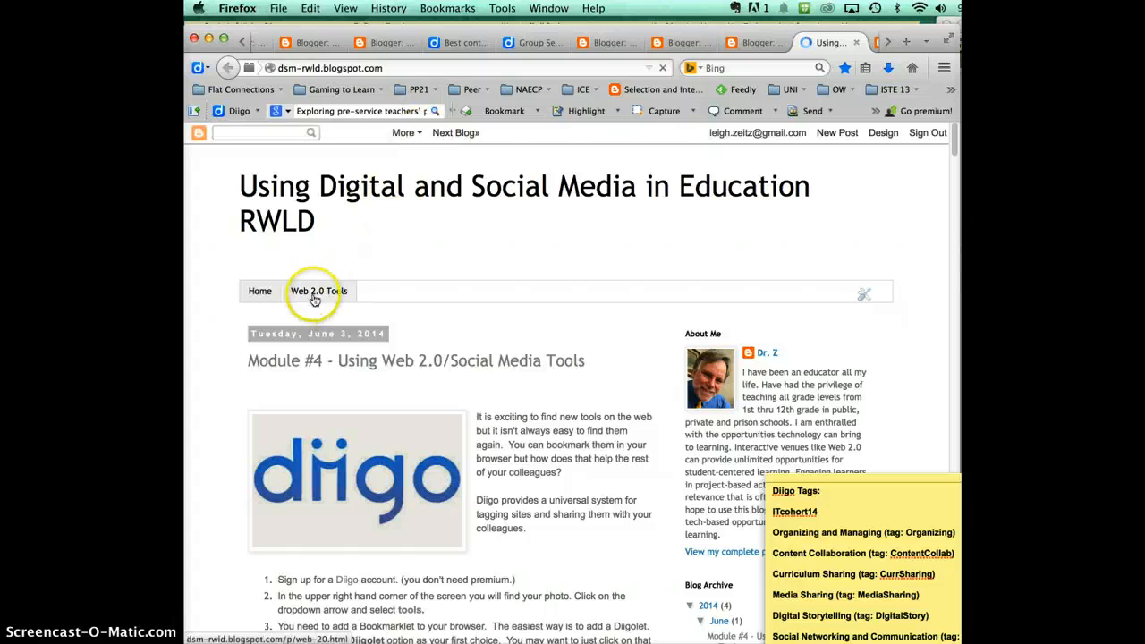
pyautogui.click(313, 294)
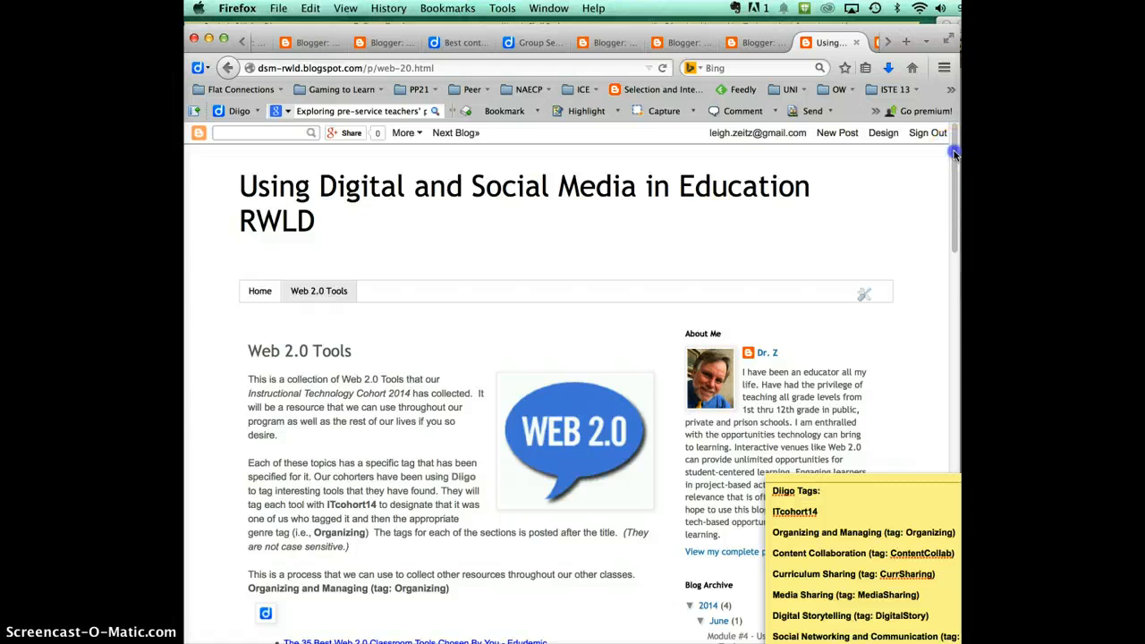
pyautogui.moveTo(956, 154); pyautogui.dragTo(938, 373)
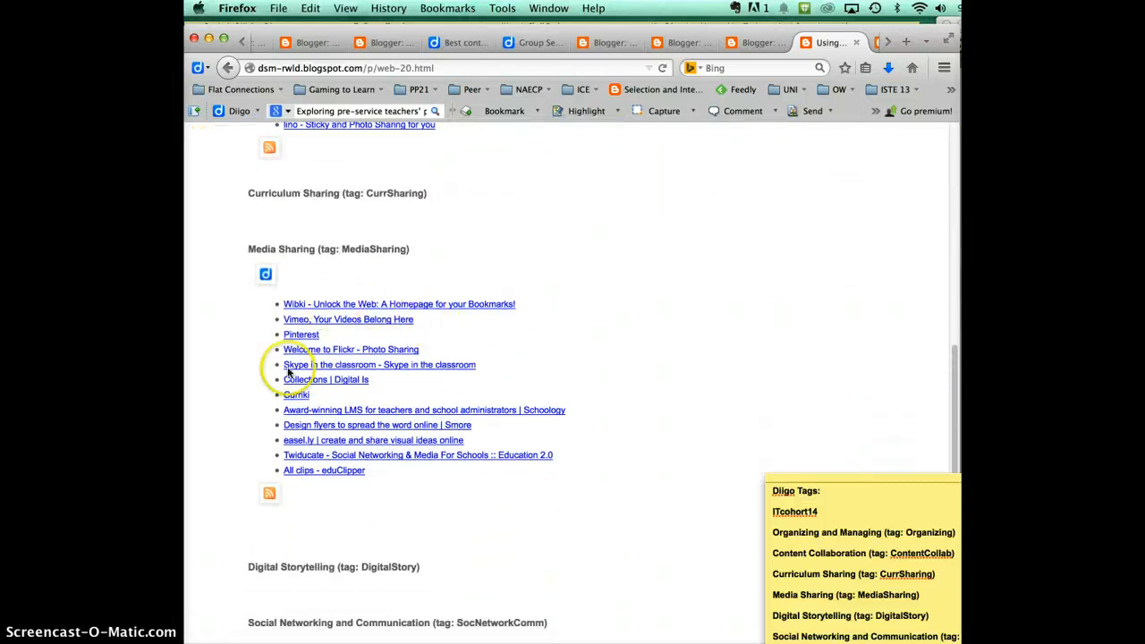